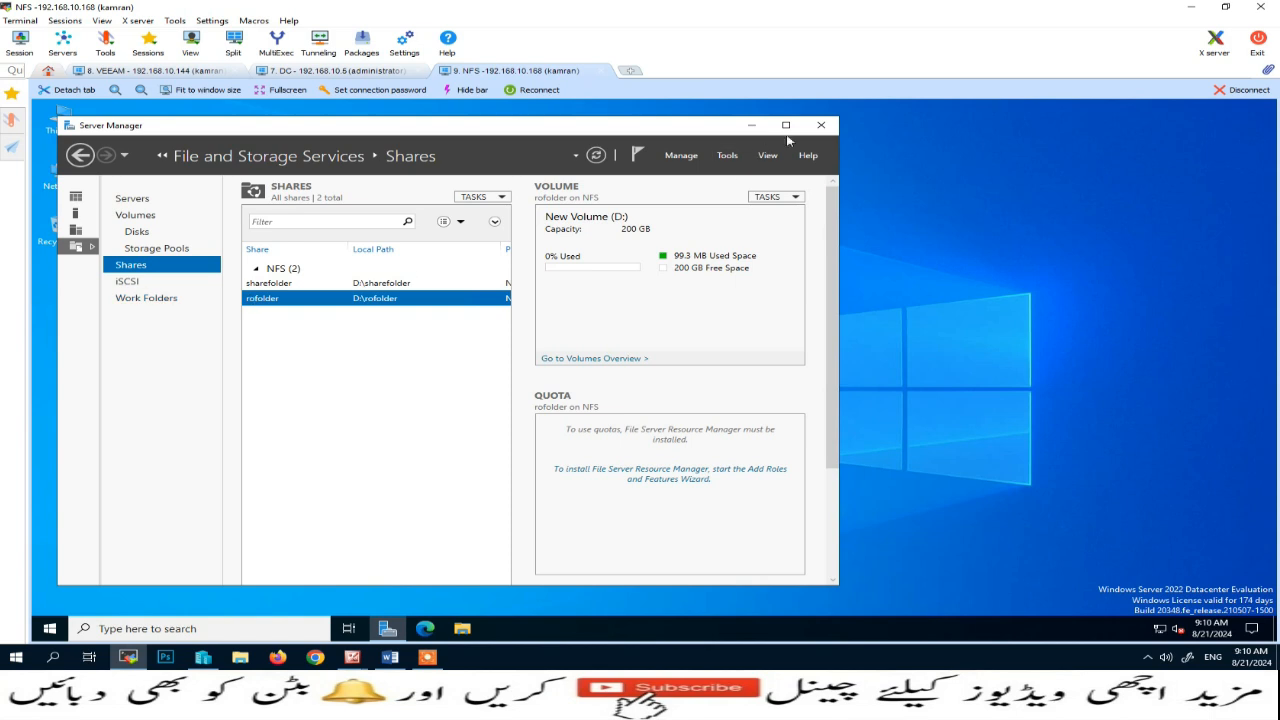
Review the sharefolder and rofolder NFS shares in Server Manager and their folders on New Volume (D:).
left_click(786, 125)
left_click(254, 261)
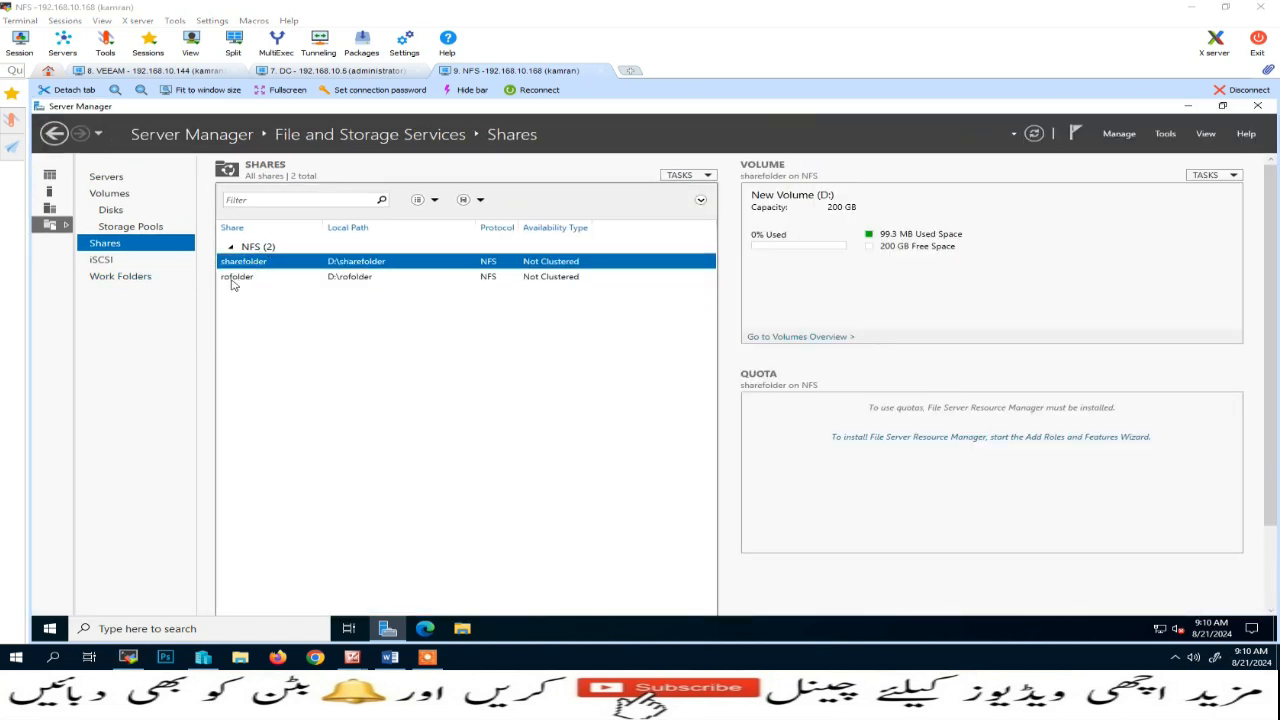
left_click(233, 280)
left_click(248, 263)
left_click(1257, 106)
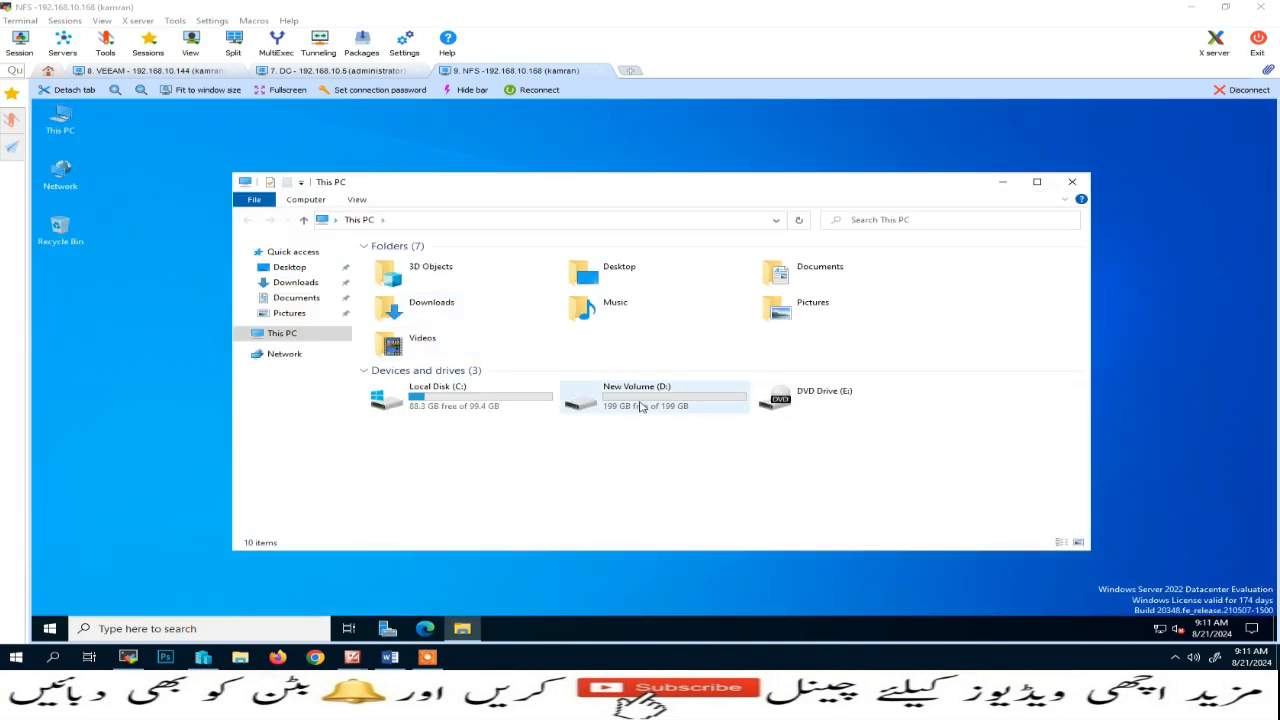
double_click(638, 397)
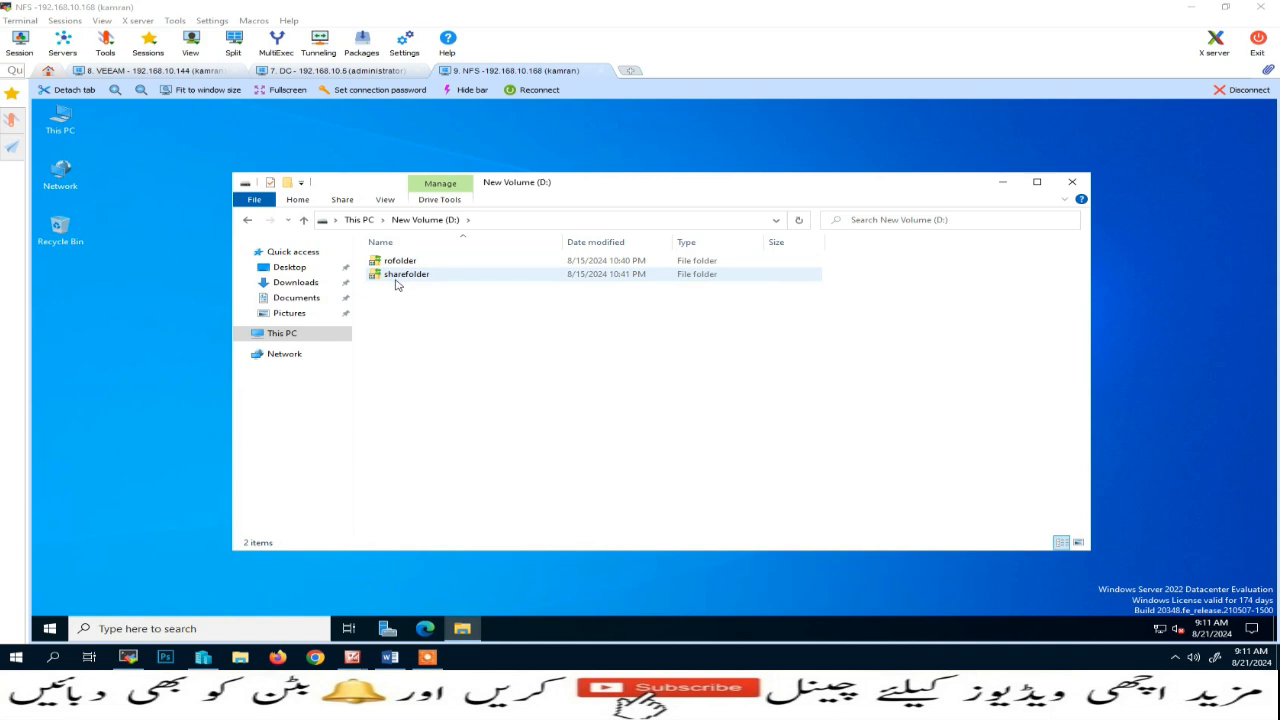
left_click(1072, 182)
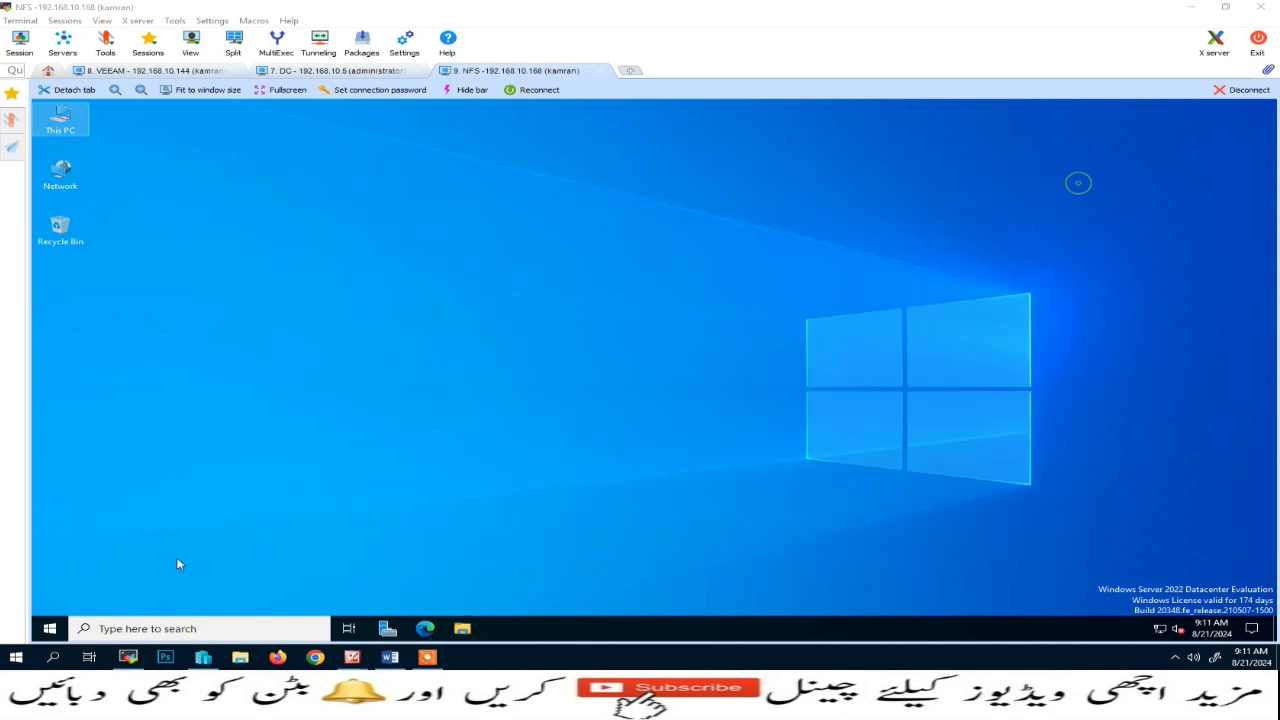
Check the NFS server's IP configuration by running ipconfig in a command prompt, and close the prompt.
right_click(49, 628)
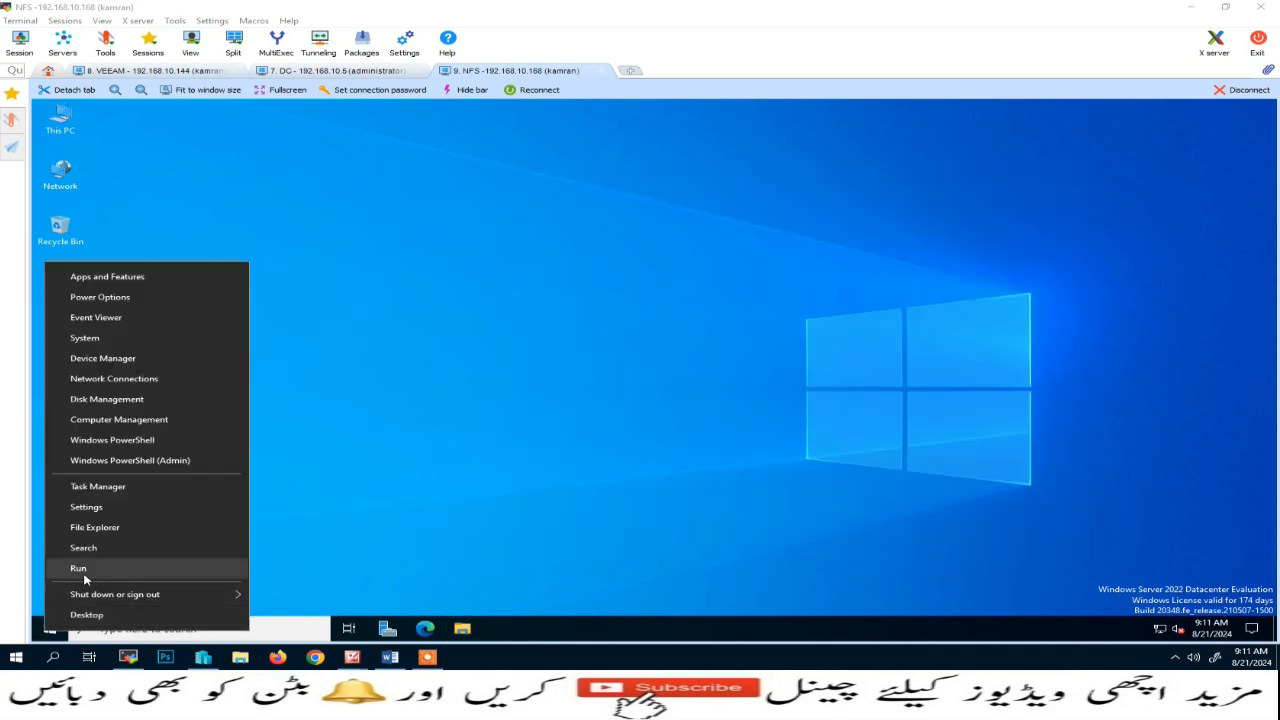
left_click(72, 569)
key("Return")
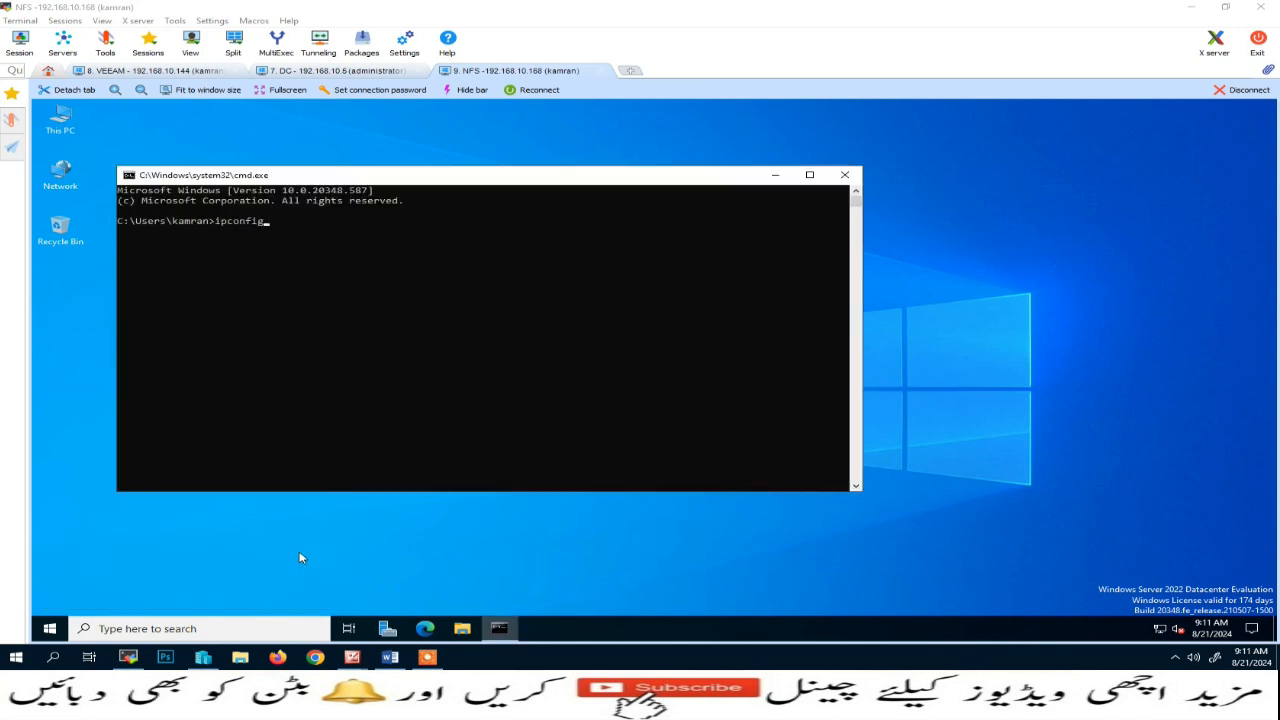
type("ipconfig")
key("Return")
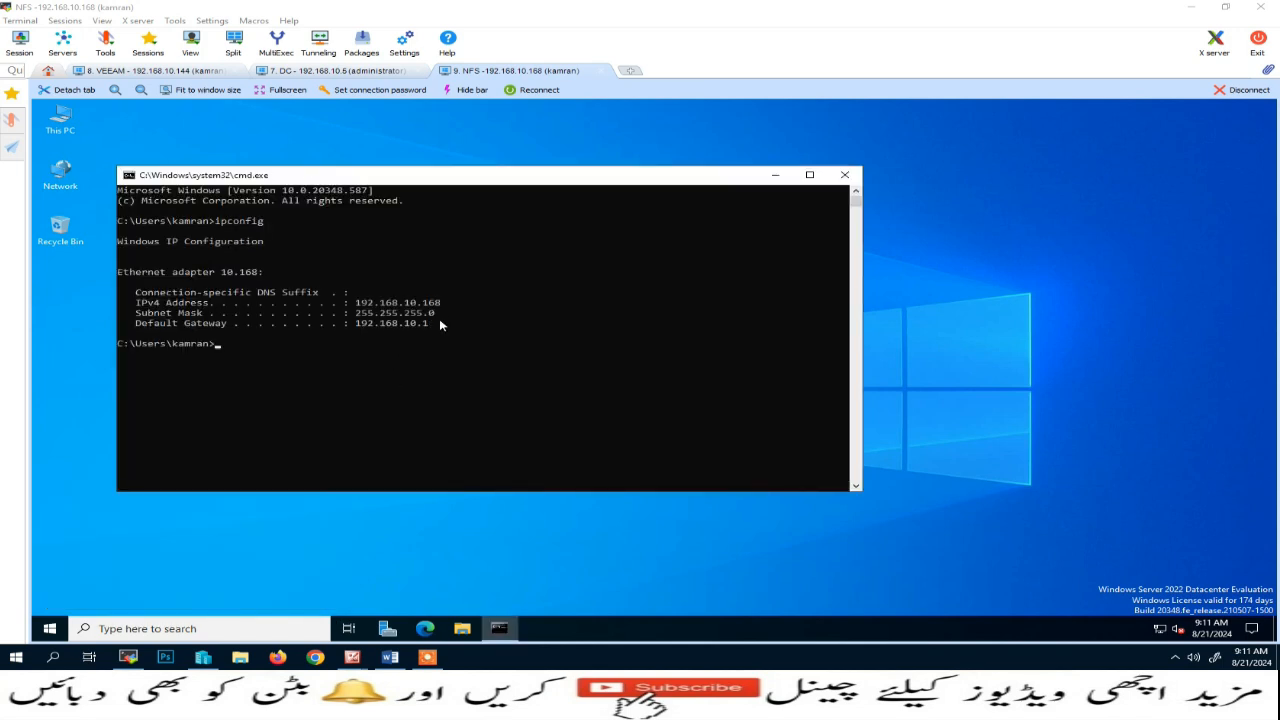
left_click(844, 175)
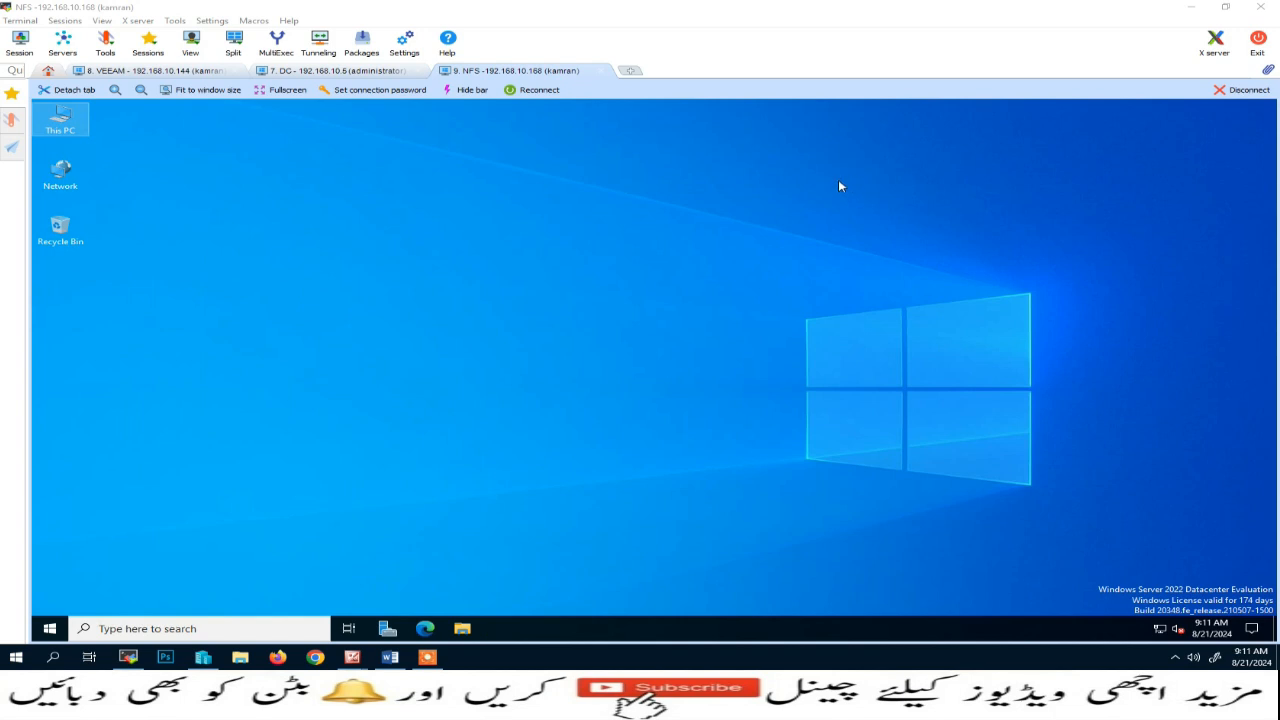
Switch to the VEEAM server session and display the backup proxies in Veeam Backup and Replication.
left_click(157, 73)
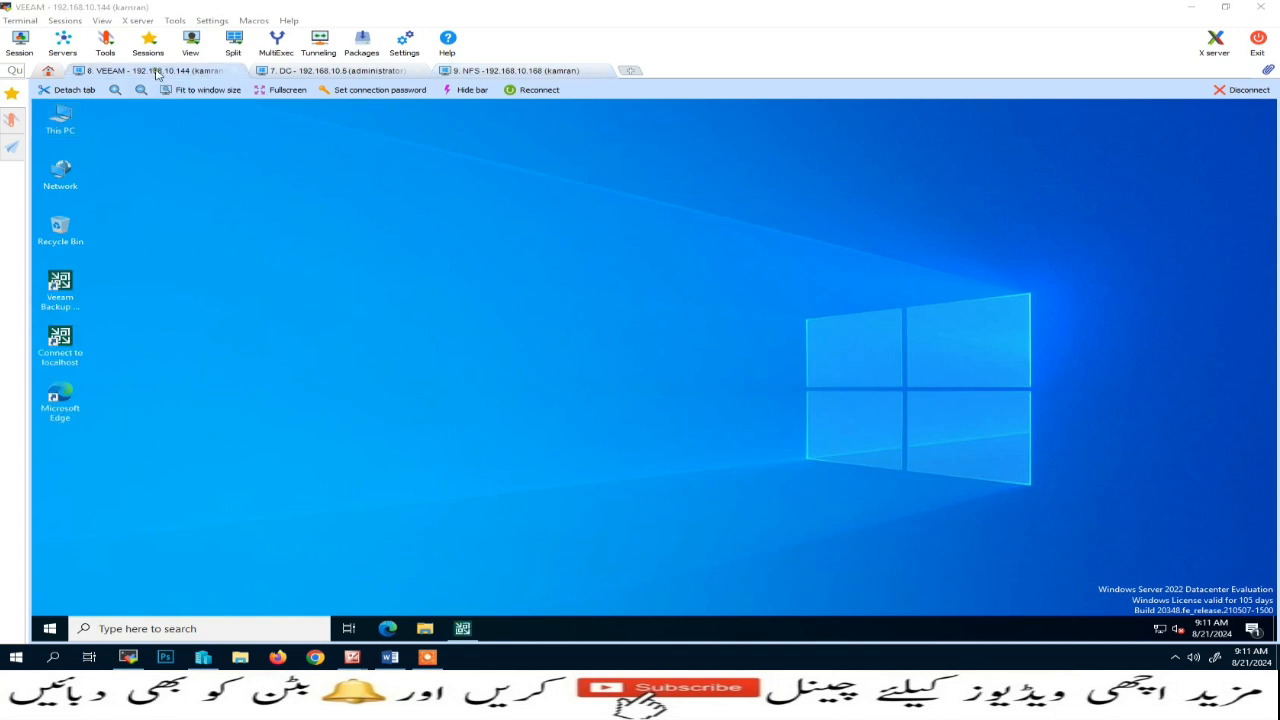
left_click(470, 626)
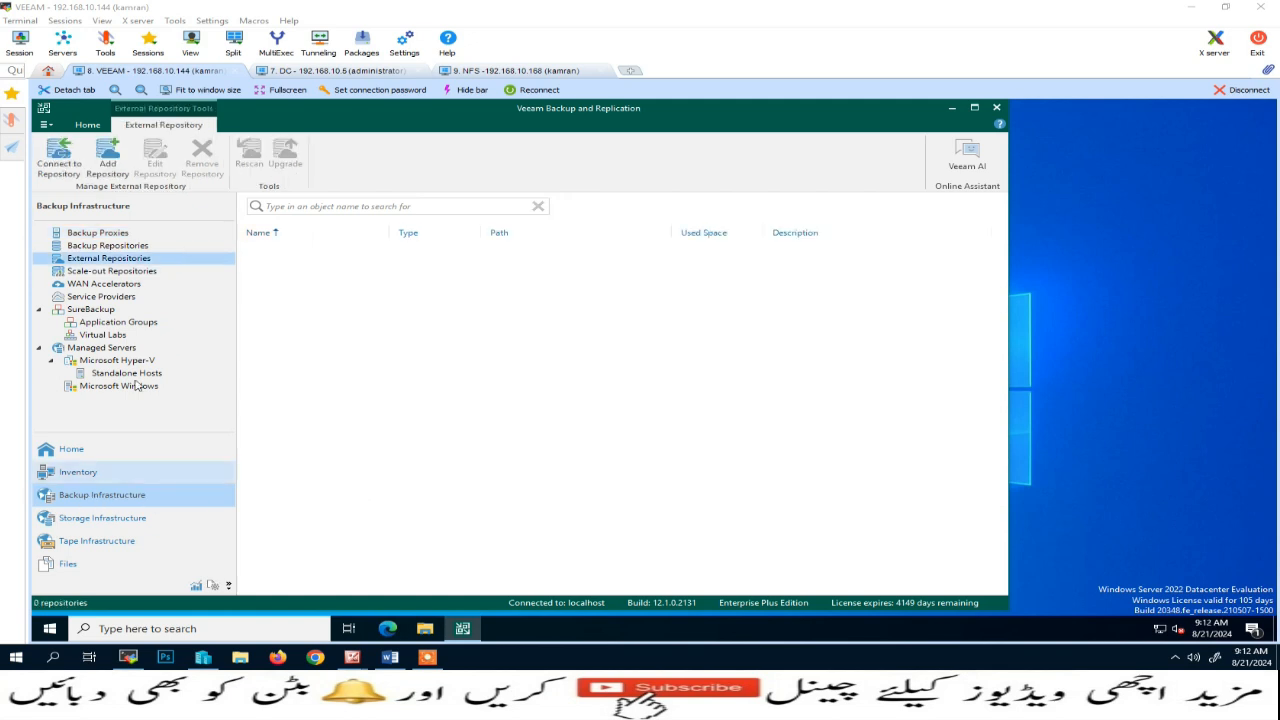
left_click(85, 235)
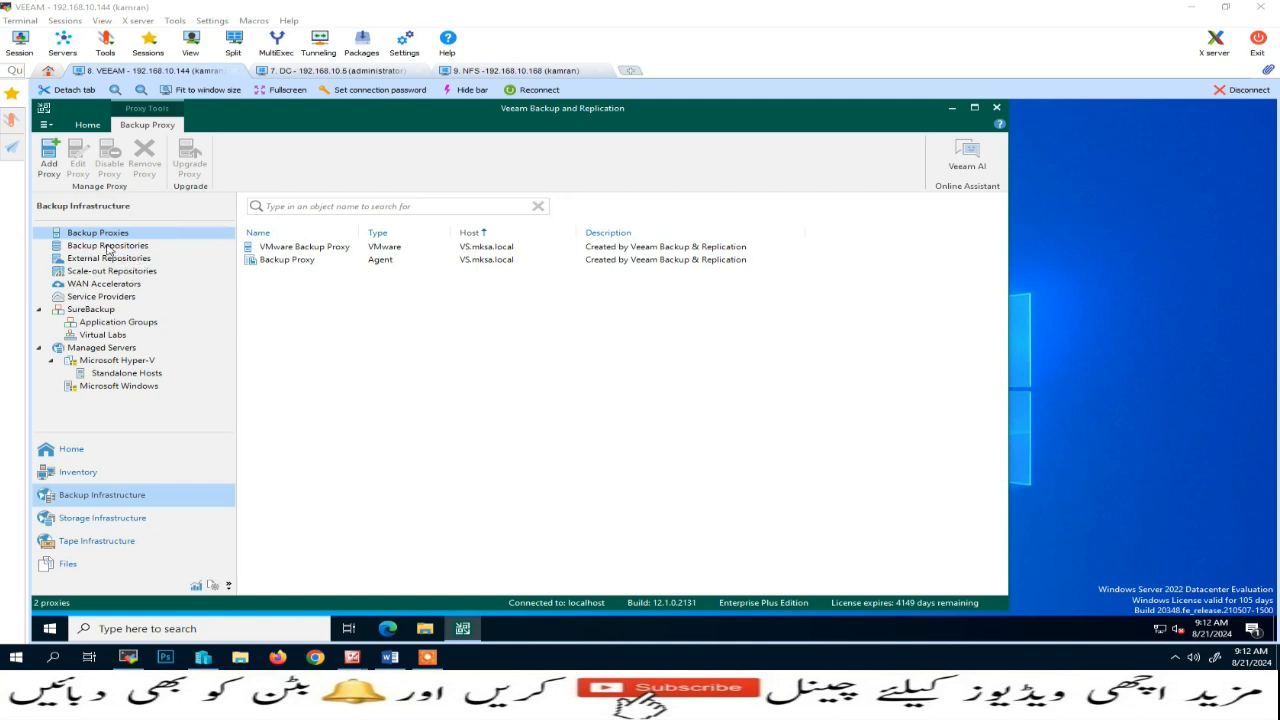
Switch to the Repository document in Word and highlight the paragraph defining a backup repository, reading it through.
left_click(388, 660)
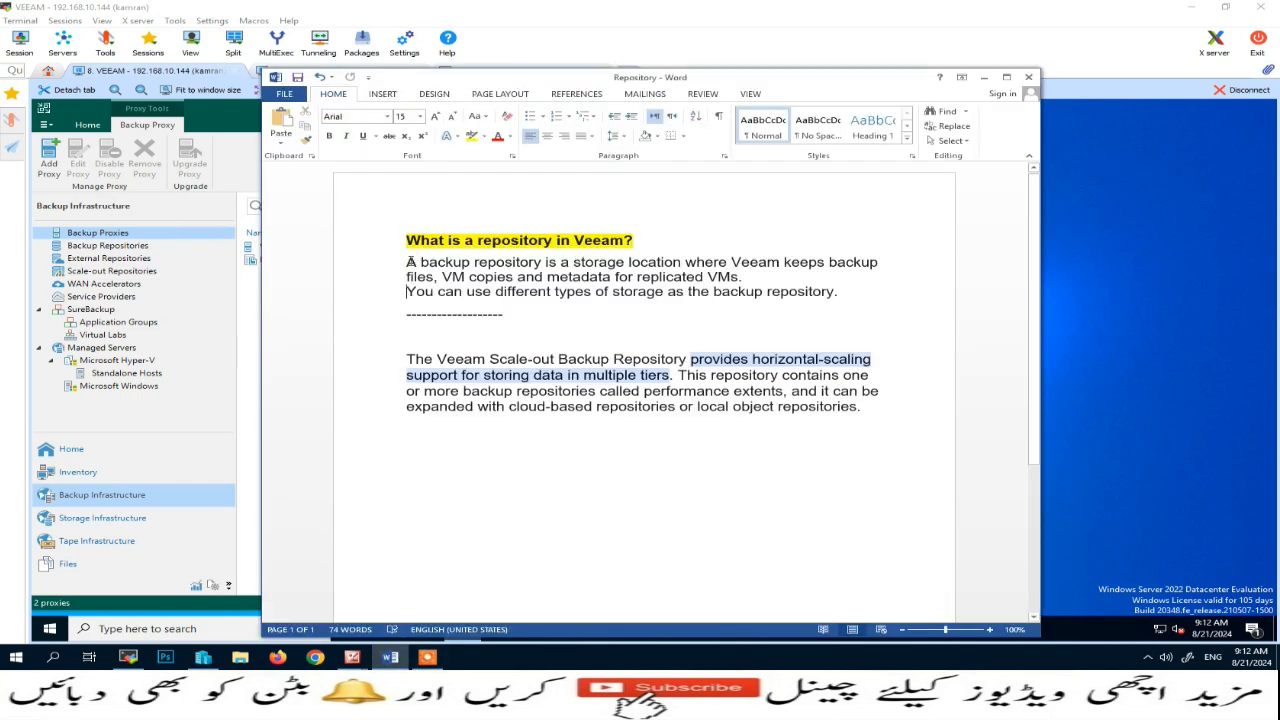
left_click_drag(408, 262, 872, 275)
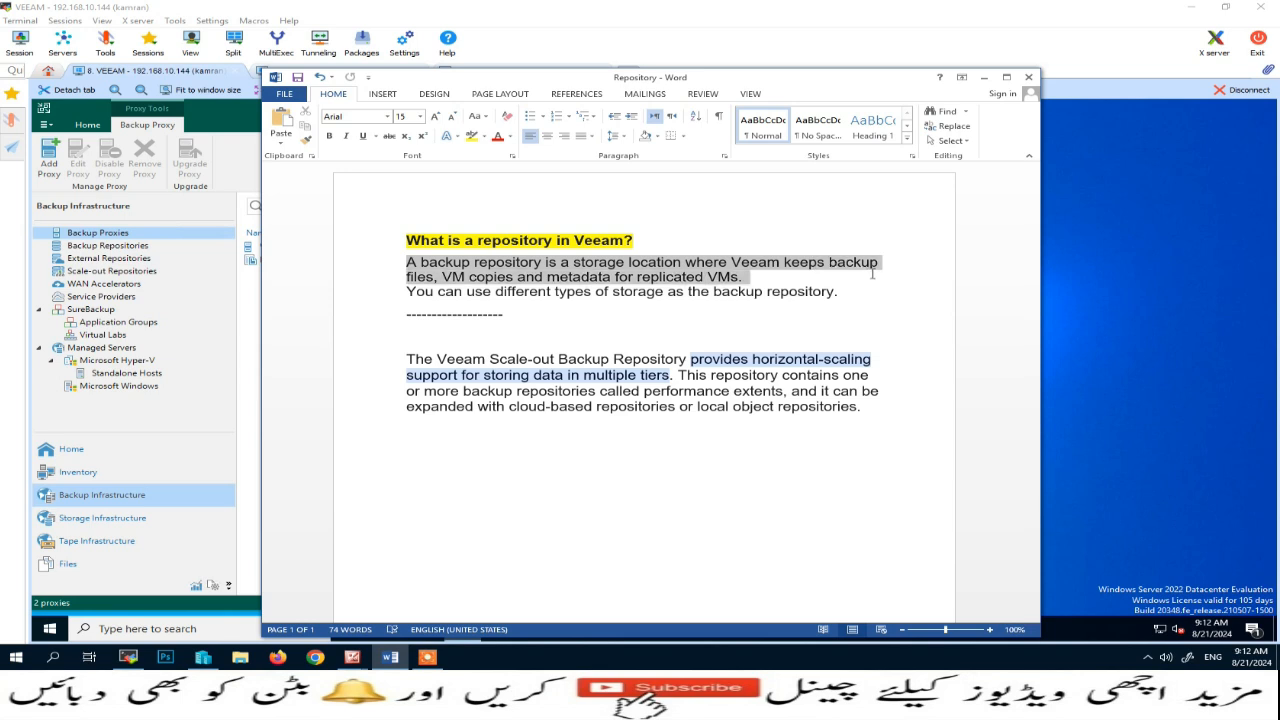
left_click_drag(875, 284, 878, 295)
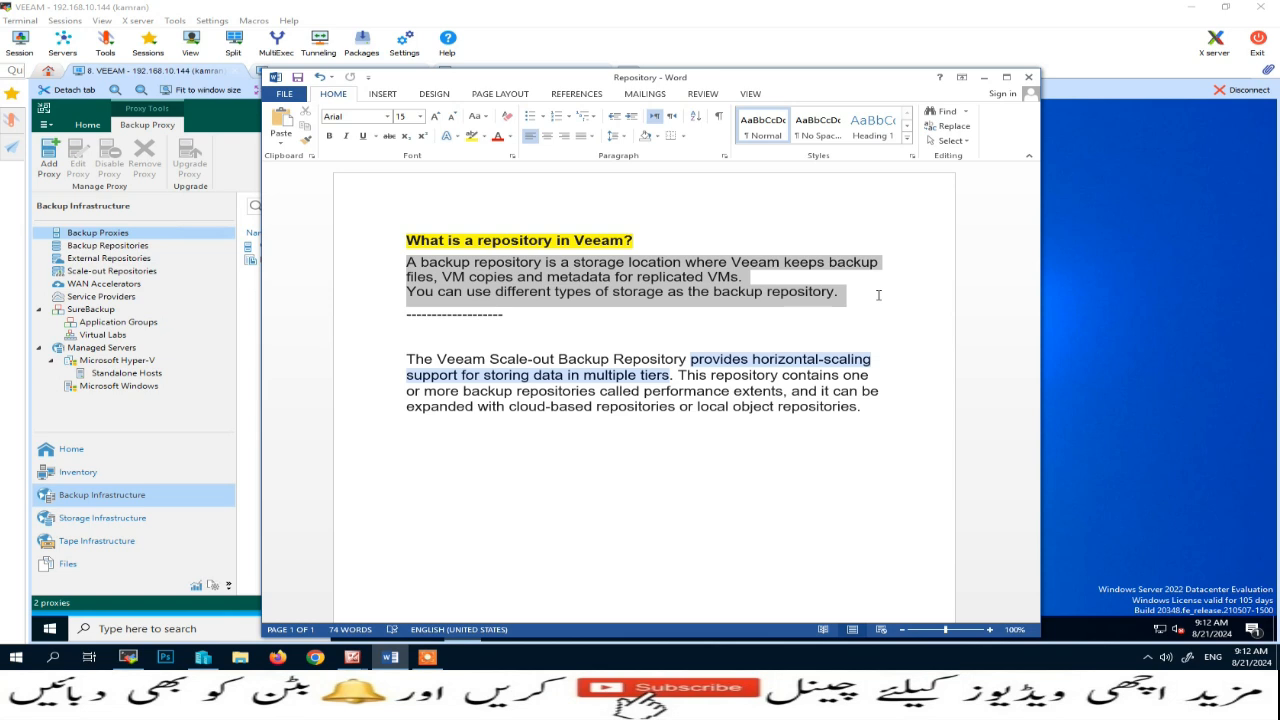
left_click(984, 77)
Examine the default backup repository in Veeam and its Backup folder on the server's Local Disk (C:).
left_click(193, 260)
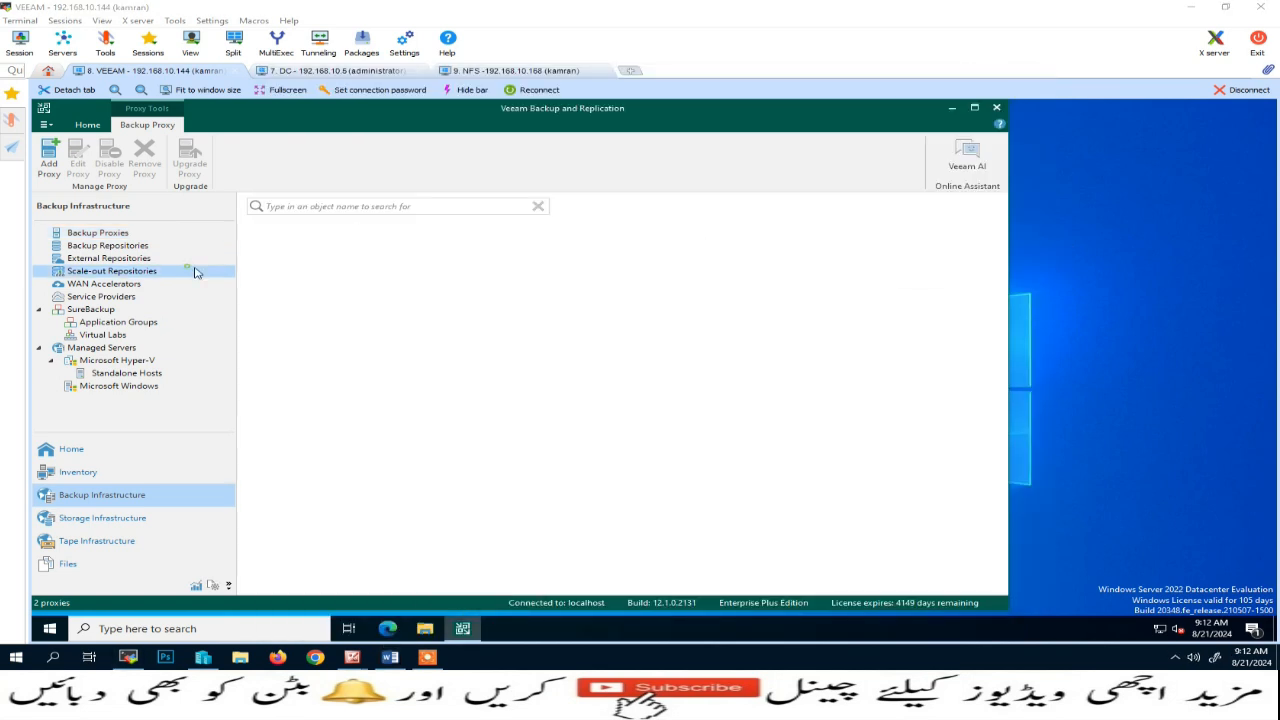
left_click(120, 248)
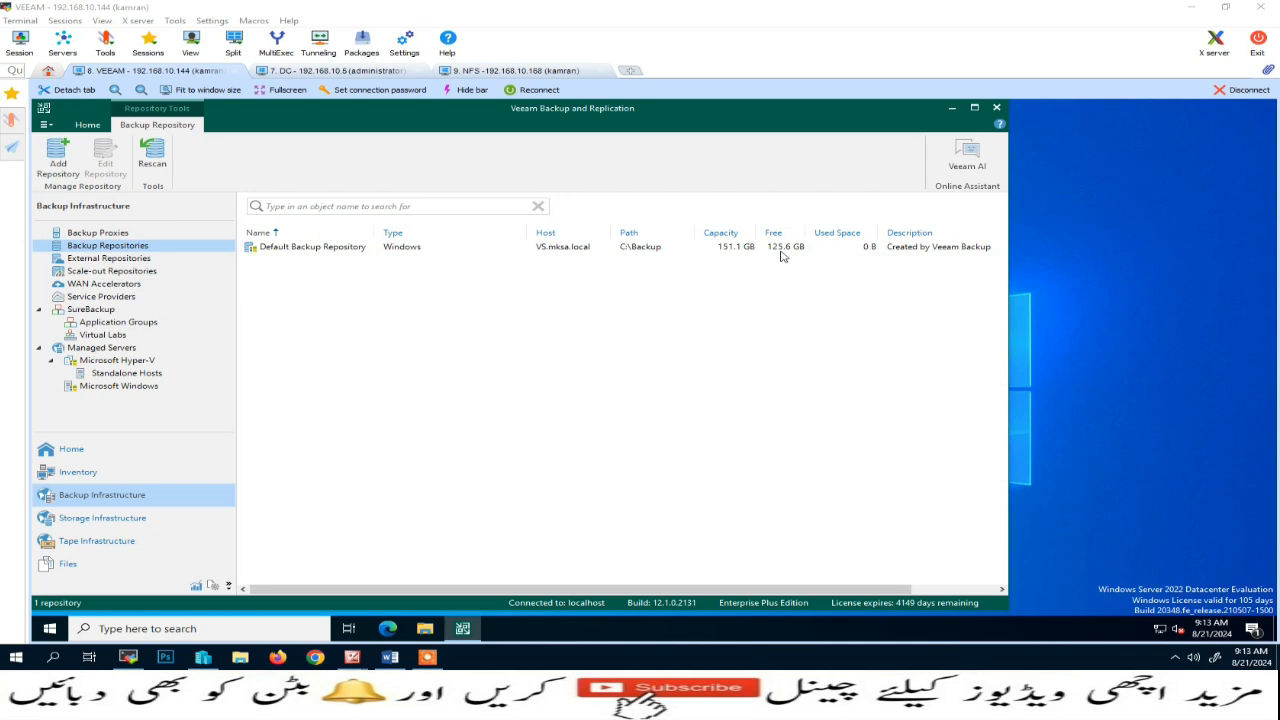
left_click(951, 107)
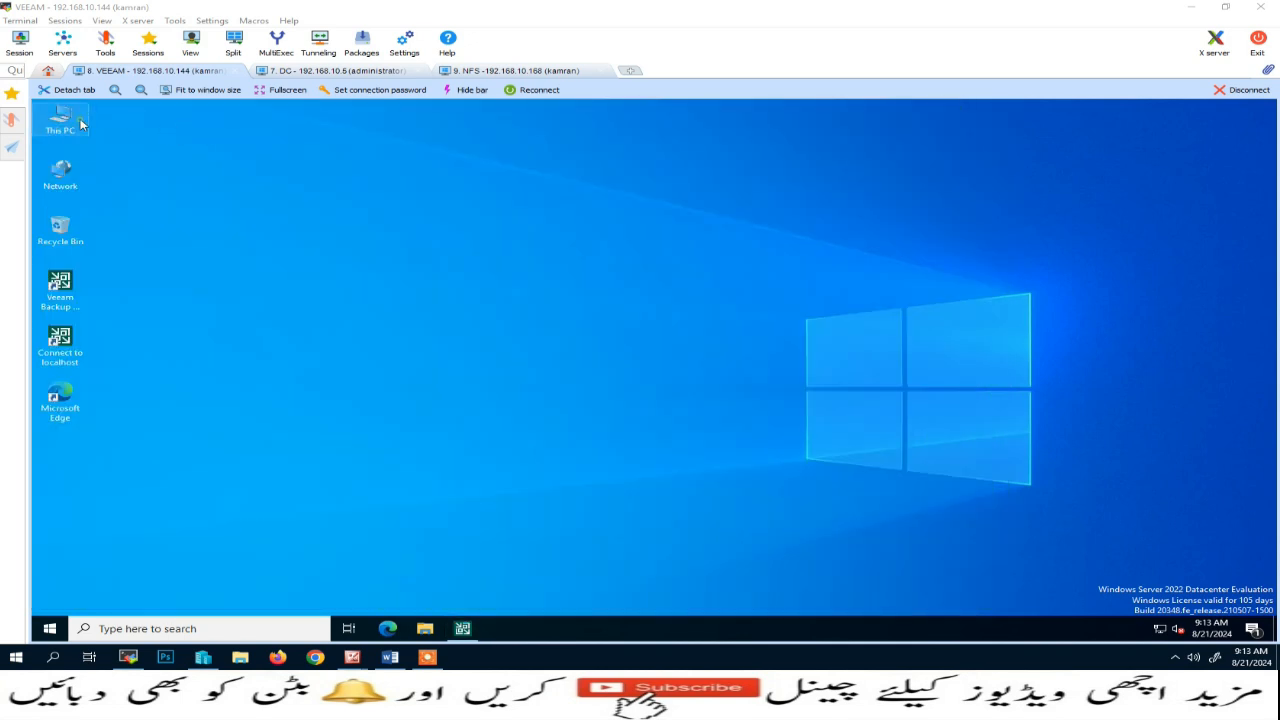
double_click(60, 120)
double_click(477, 397)
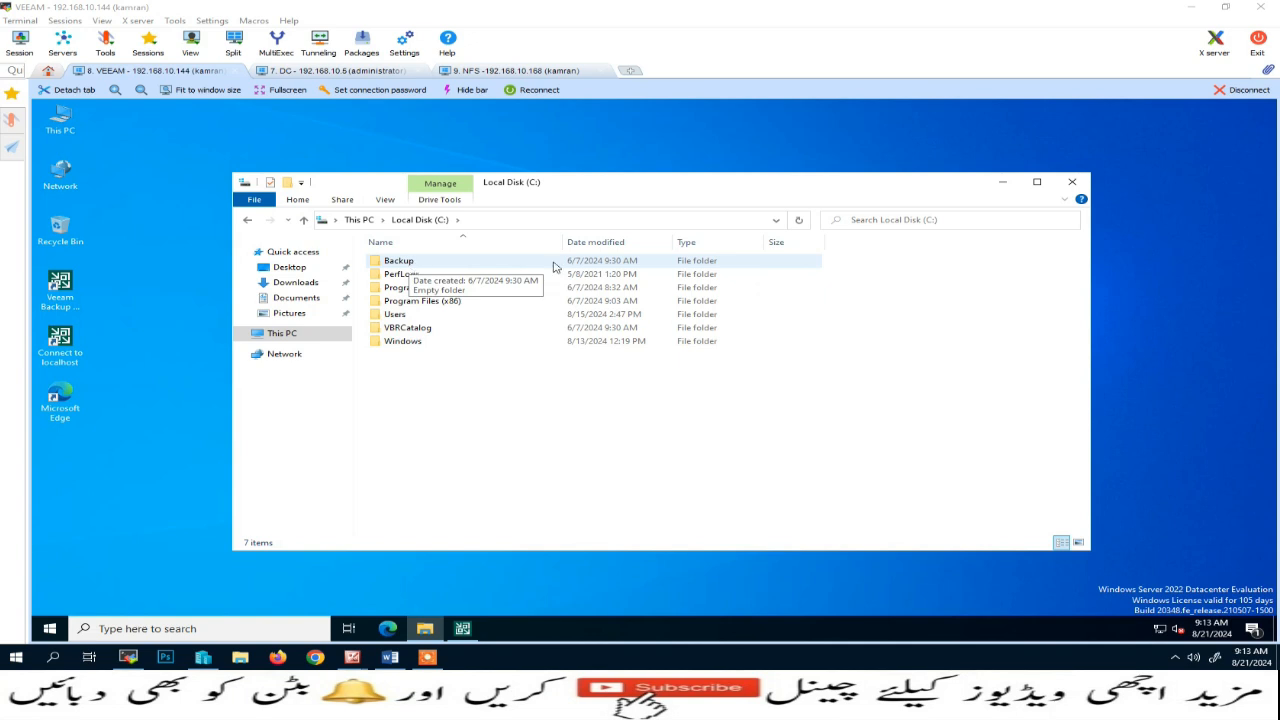
left_click(1071, 184)
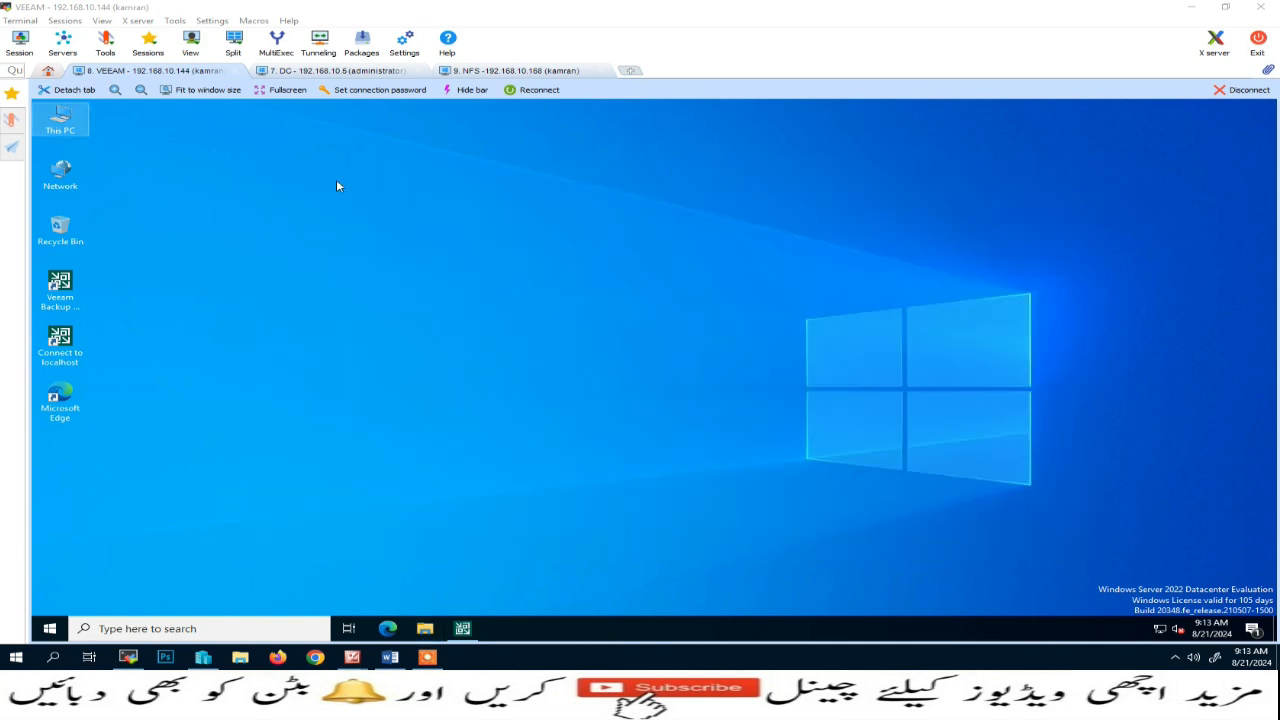
Return to Veeam and view the backup appliance types offered for connecting an external repository, without connecting one.
left_click(462, 627)
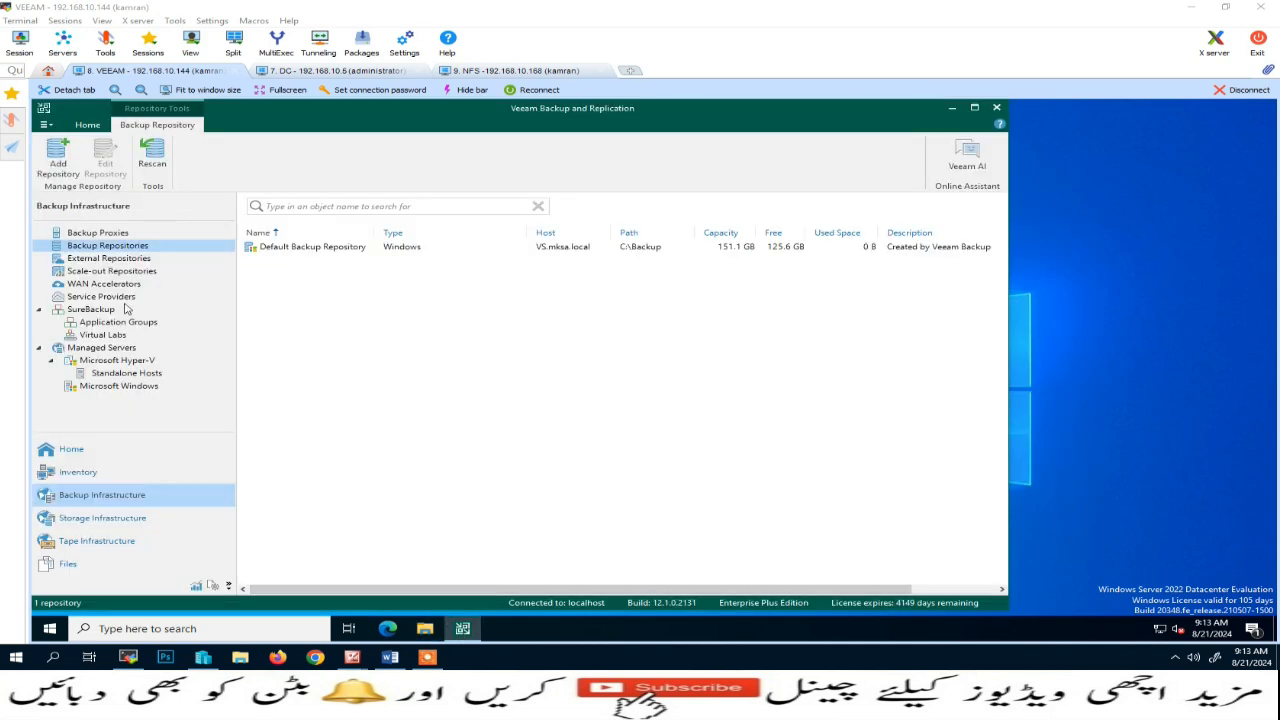
left_click(88, 261)
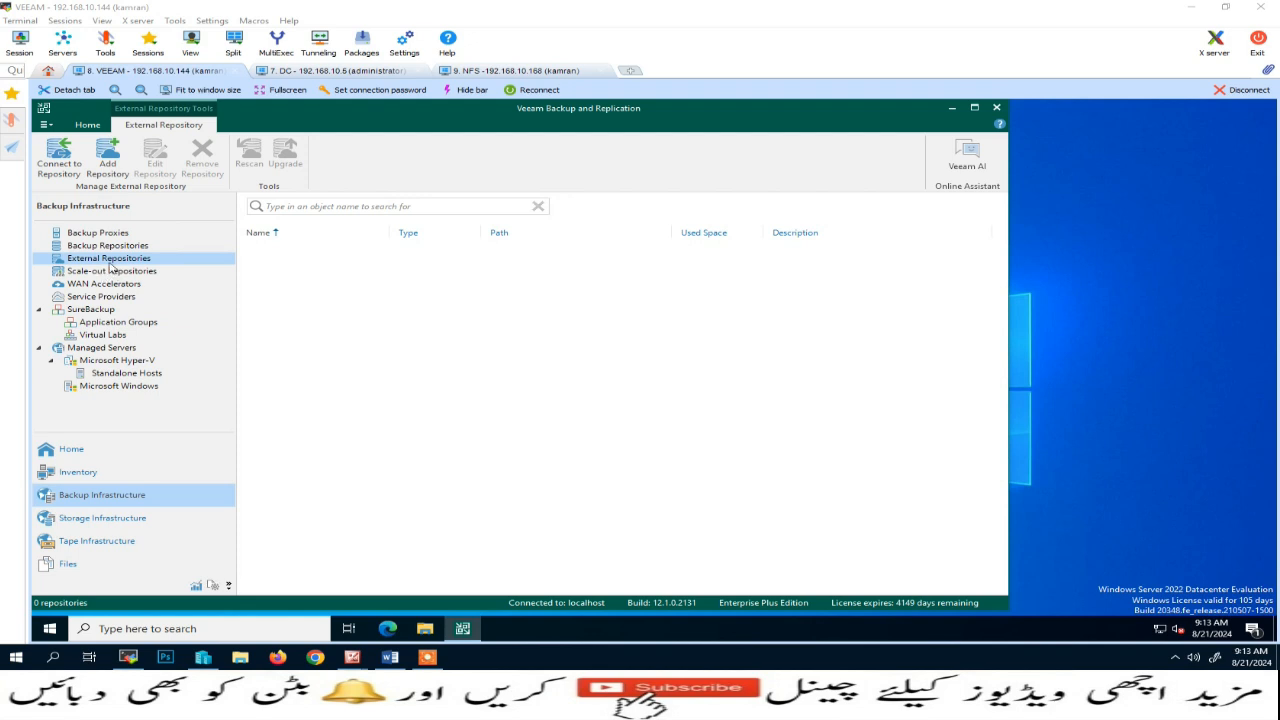
right_click(112, 263)
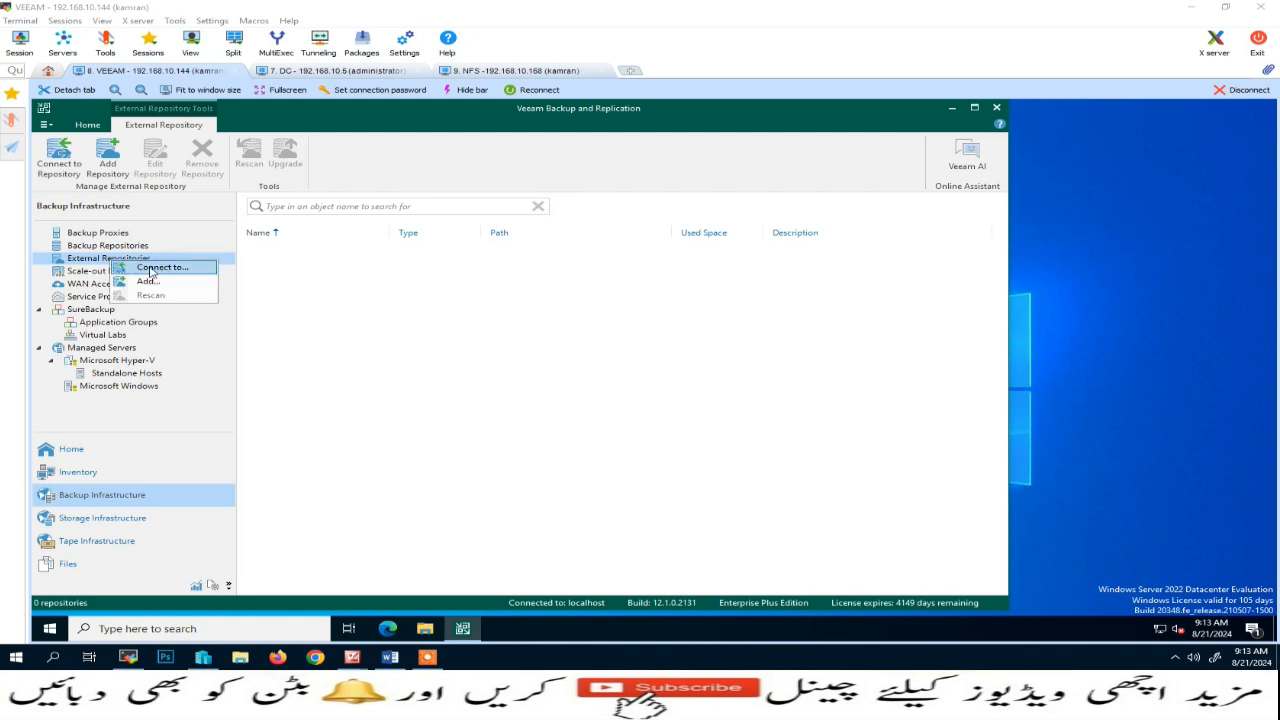
left_click(152, 269)
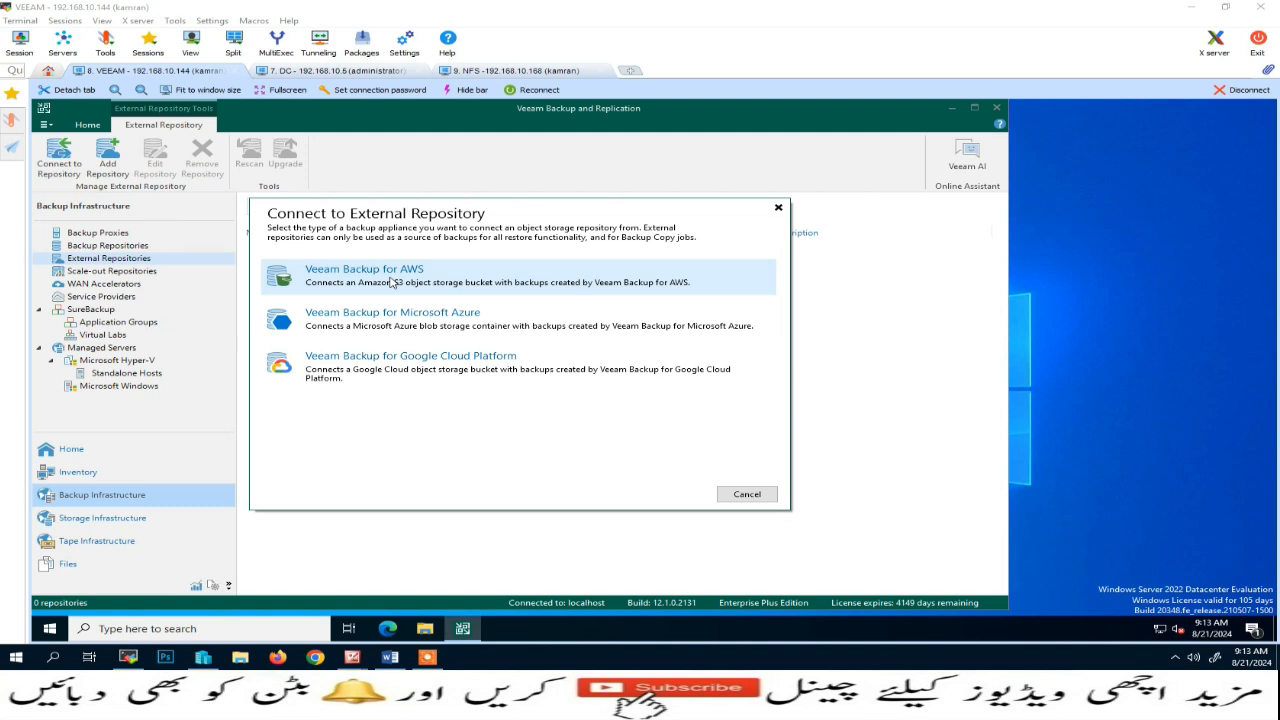
left_click(747, 494)
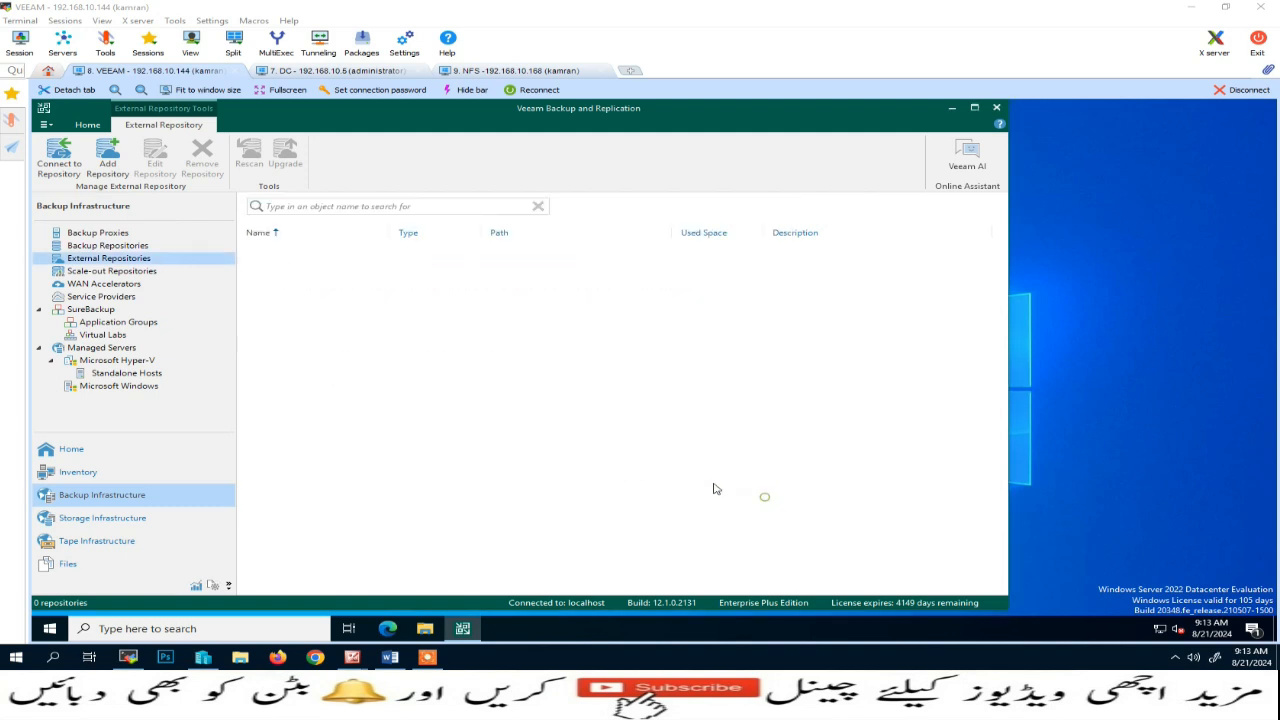
Display Veeam's scale-out repositories and read the Scale-out Backup Repository paragraph in the Word document, highlighting it.
left_click(135, 274)
left_click(390, 657)
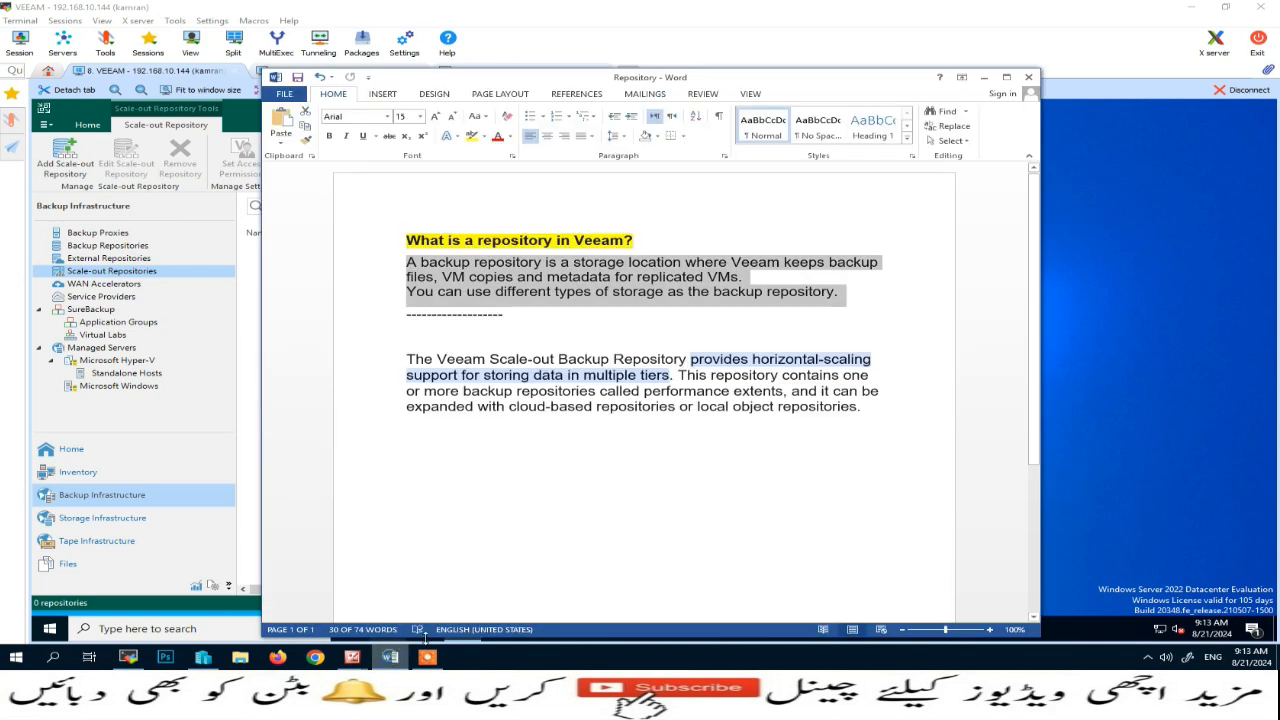
left_click_drag(406, 360, 876, 376)
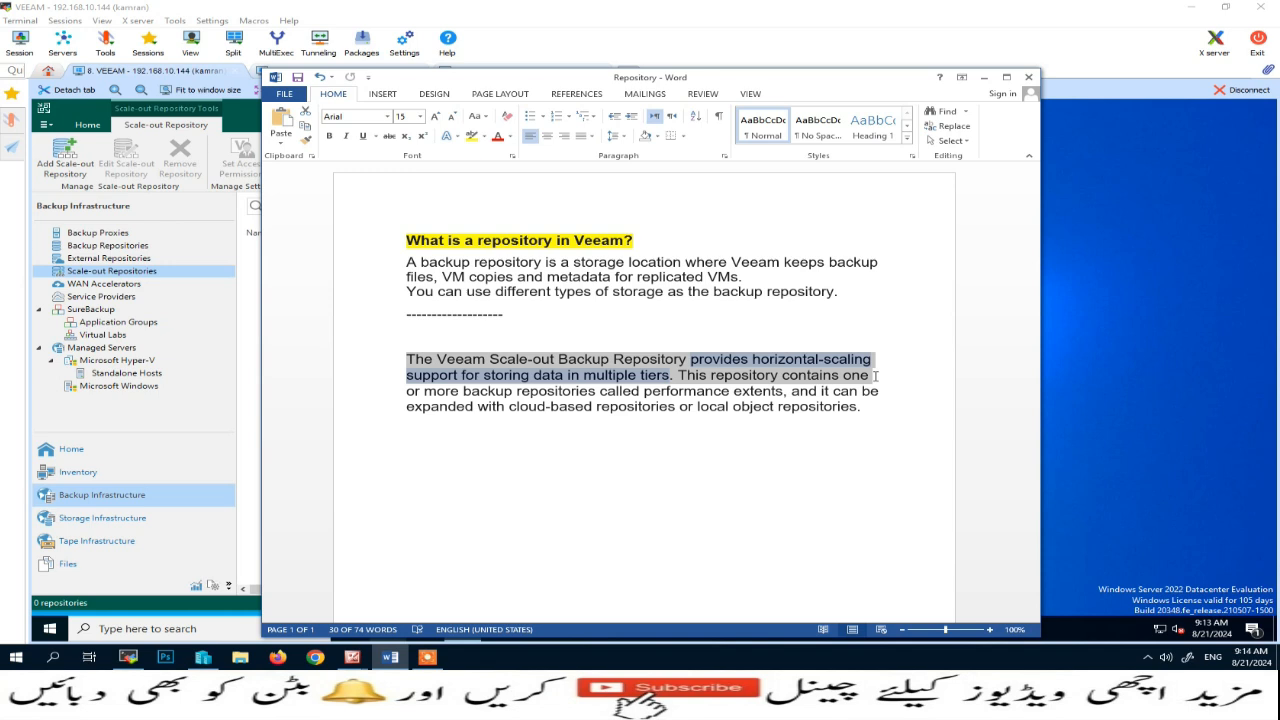
left_click_drag(876, 384, 897, 404)
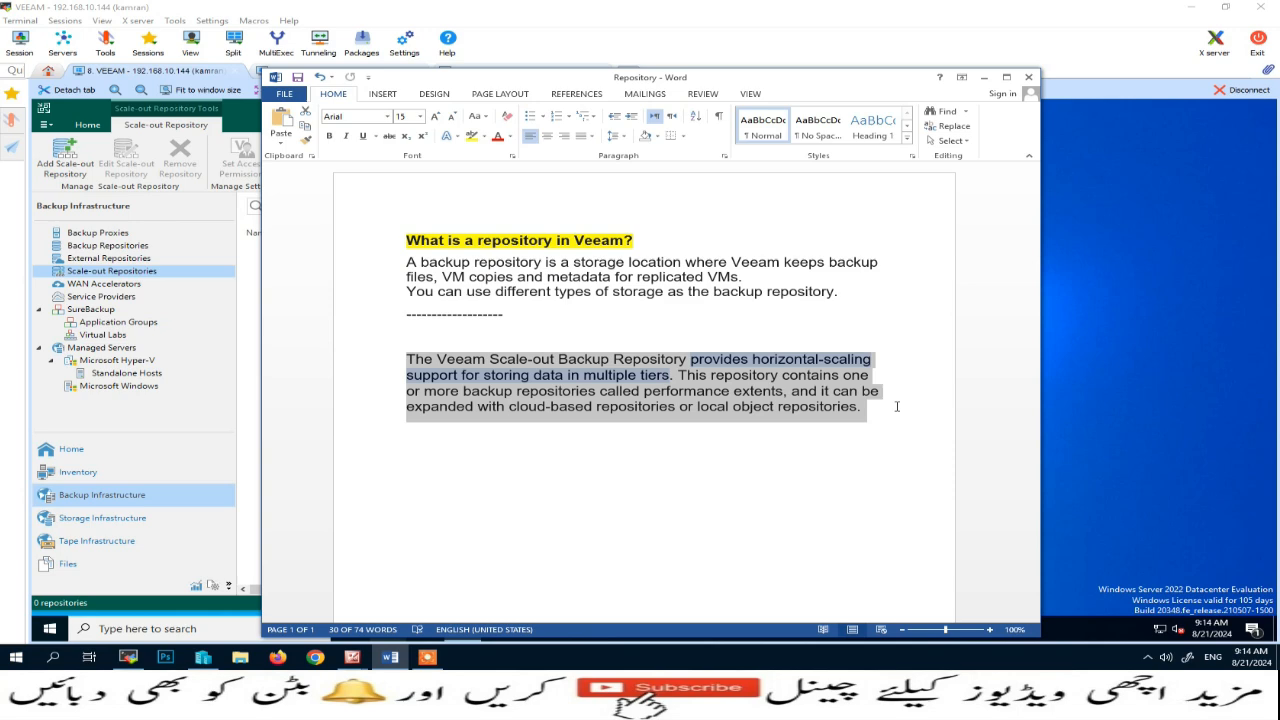
left_click(984, 77)
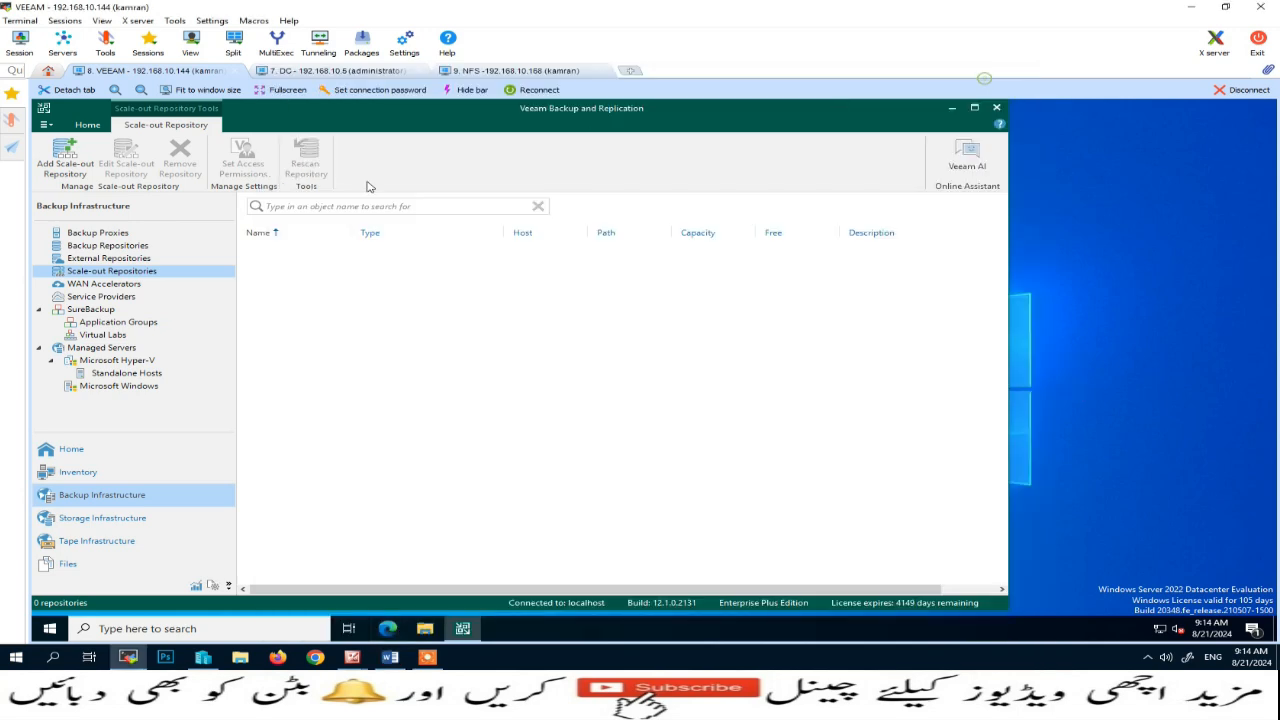
Browse the supported storage vendors and the Dell storage models without adding any, and return to Backup Infrastructure.
left_click(93, 527)
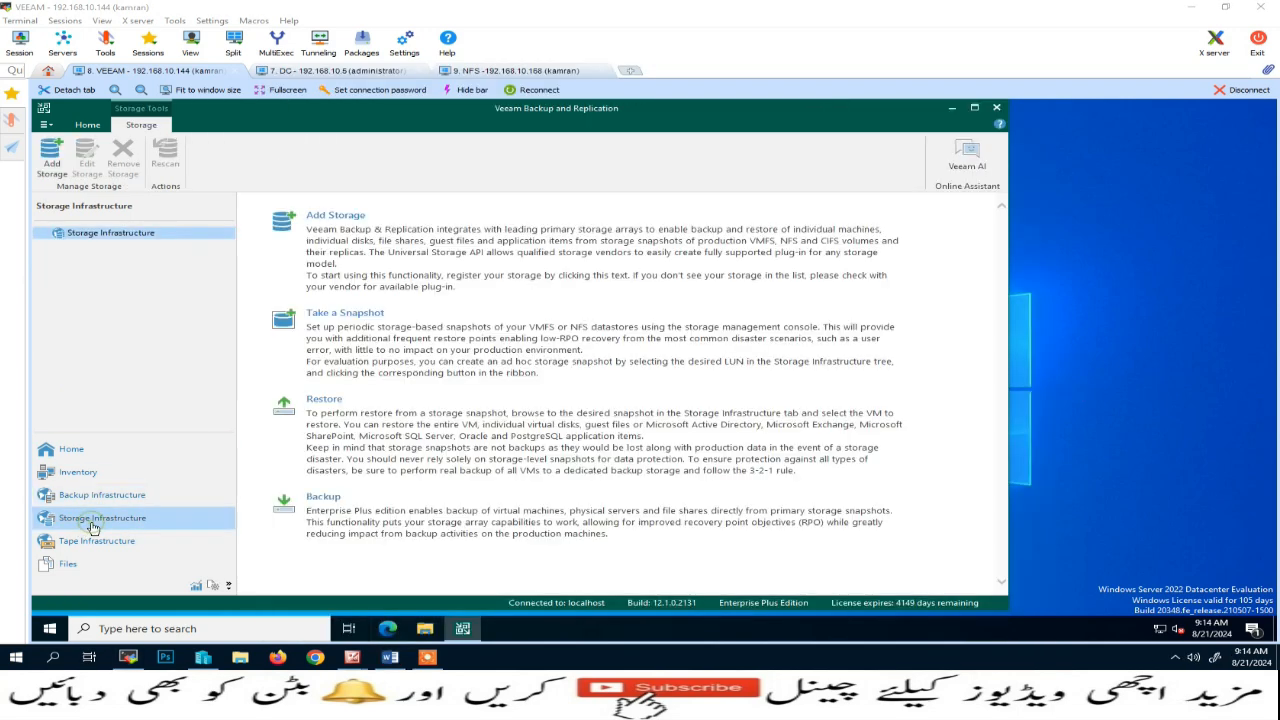
left_click(324, 221)
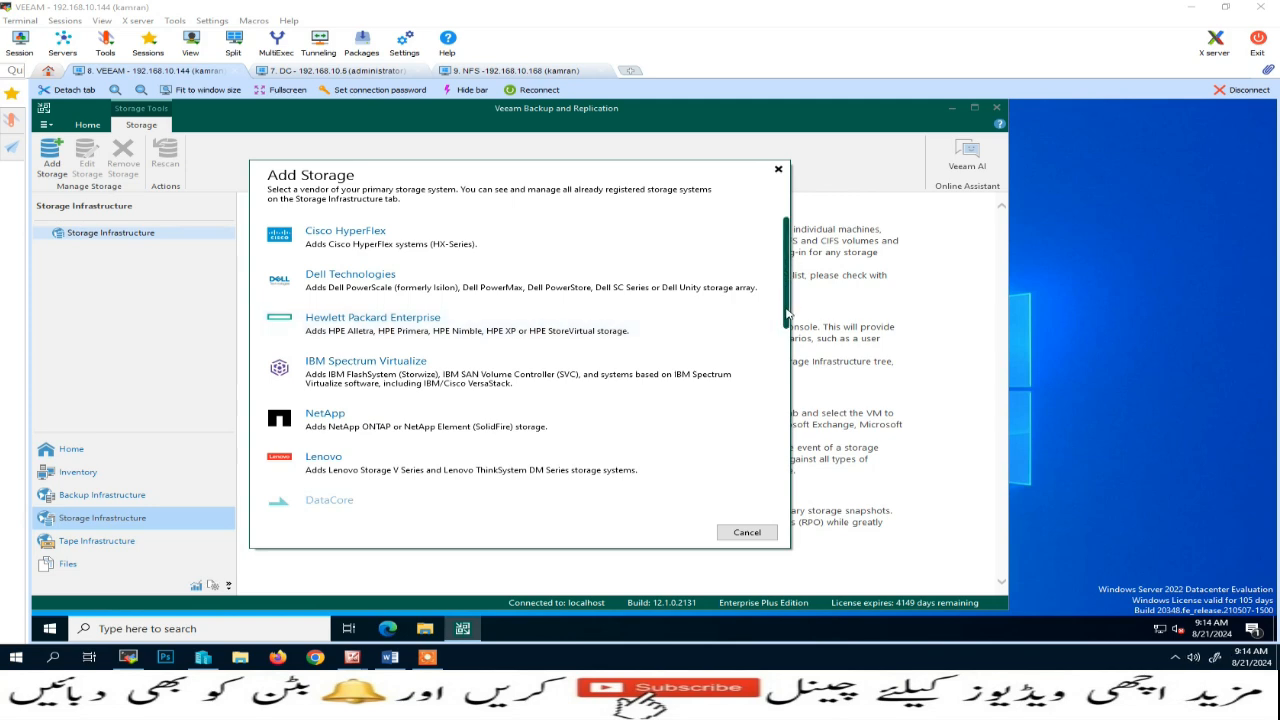
left_click_drag(787, 326, 769, 491)
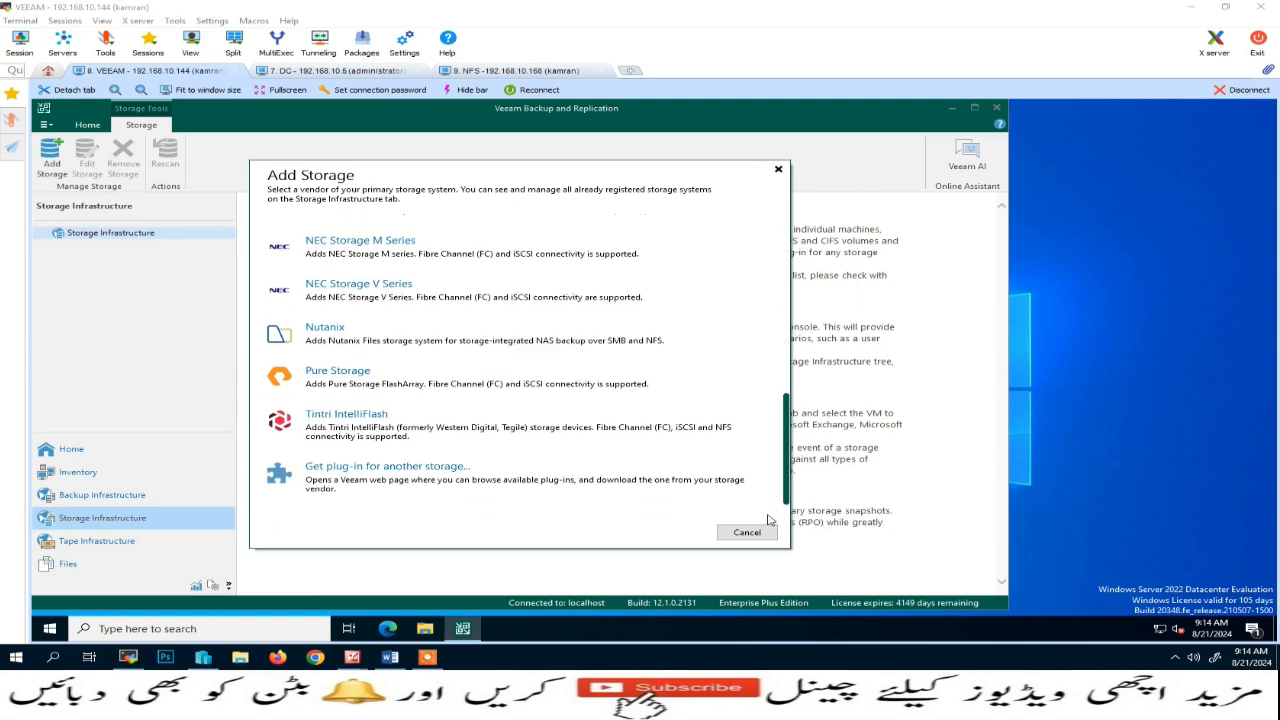
scroll(734, 380, "up", 8)
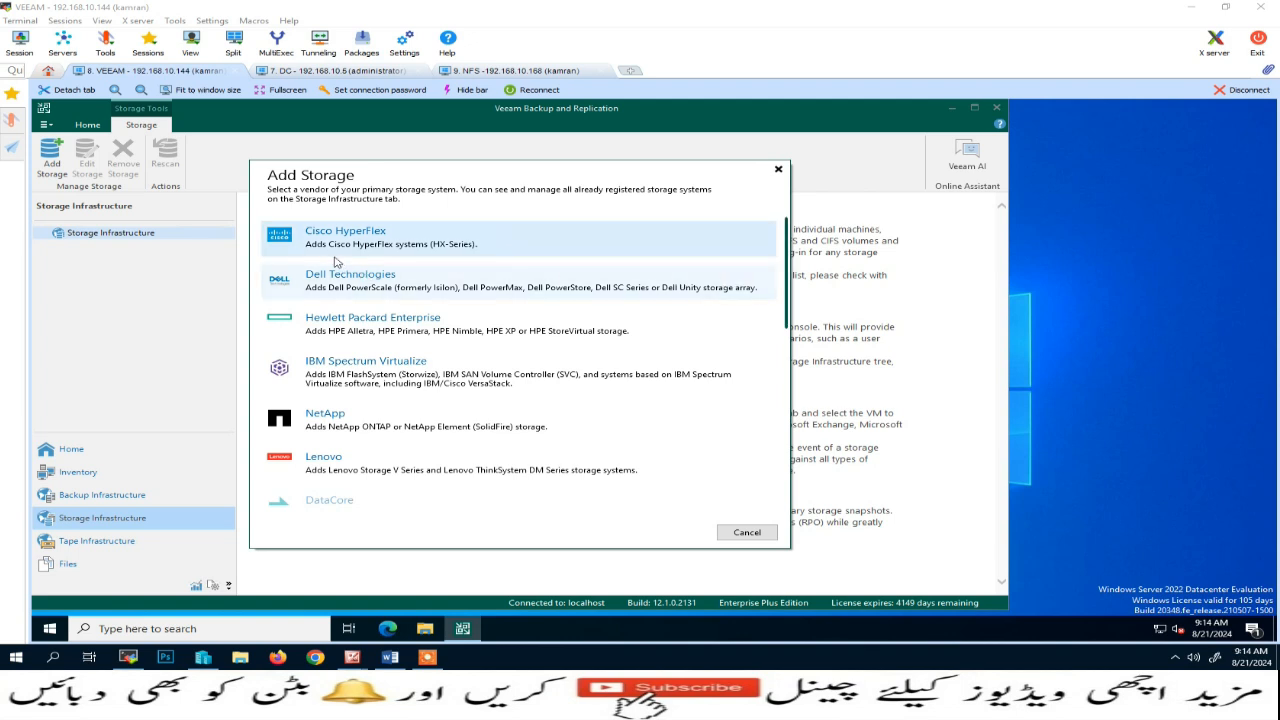
left_click(337, 283)
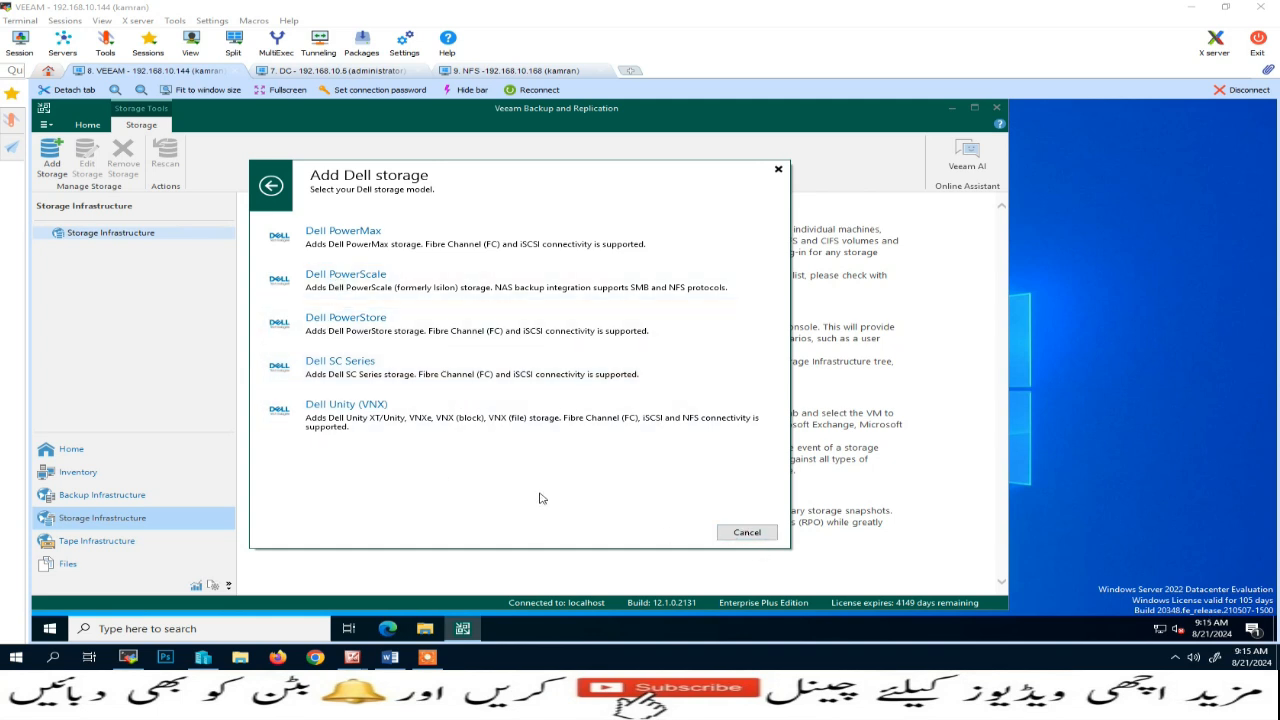
left_click(743, 540)
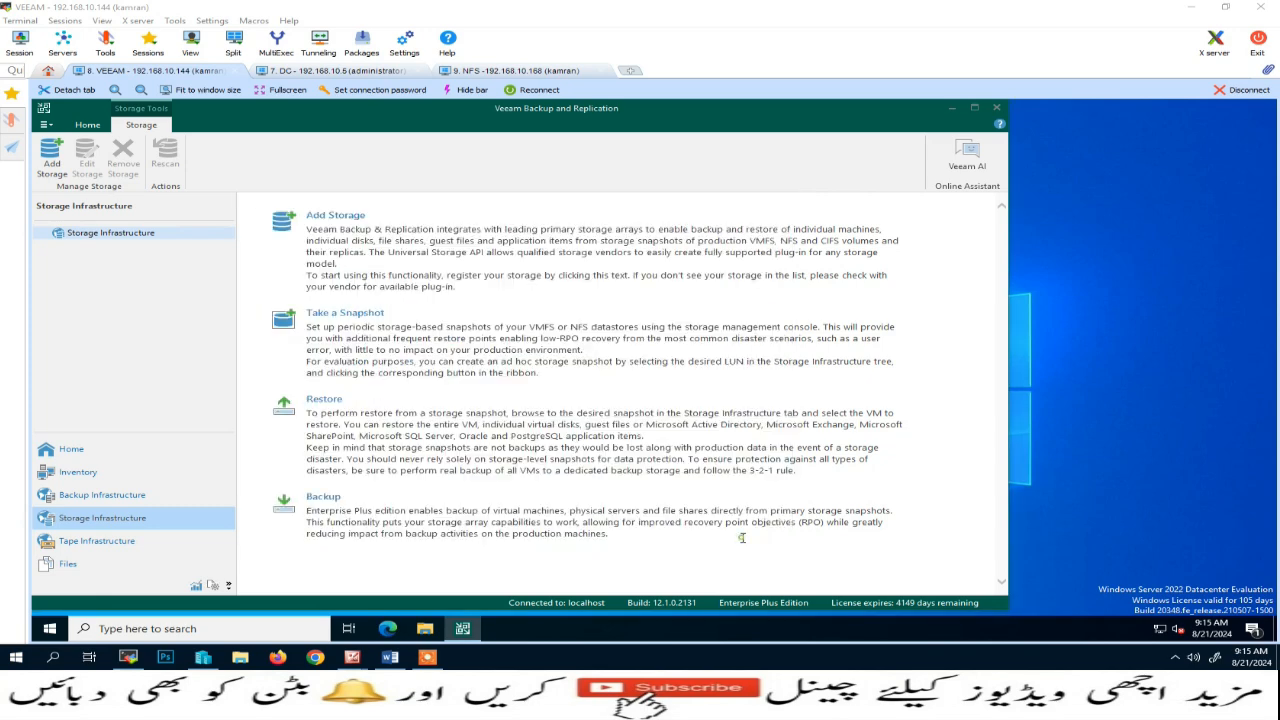
left_click(101, 496)
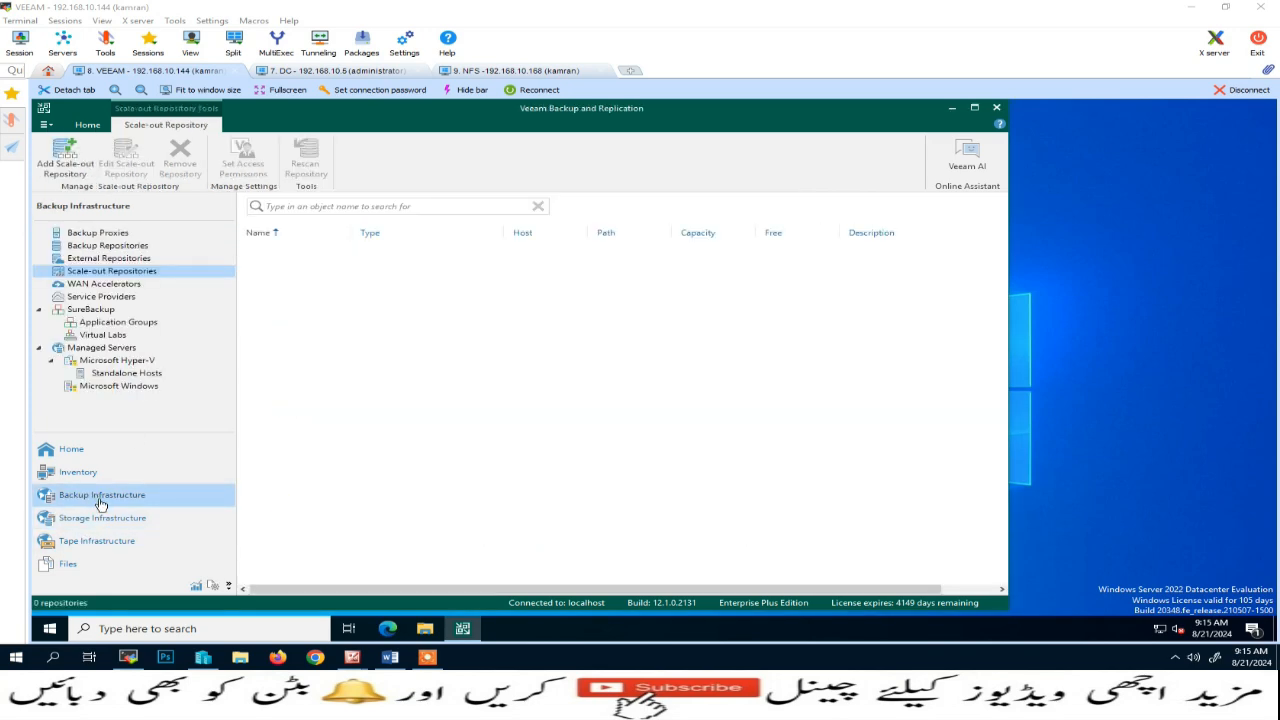
Start adding a backup repository in Veeam, choosing network attached storage with an NFS share.
left_click(107, 245)
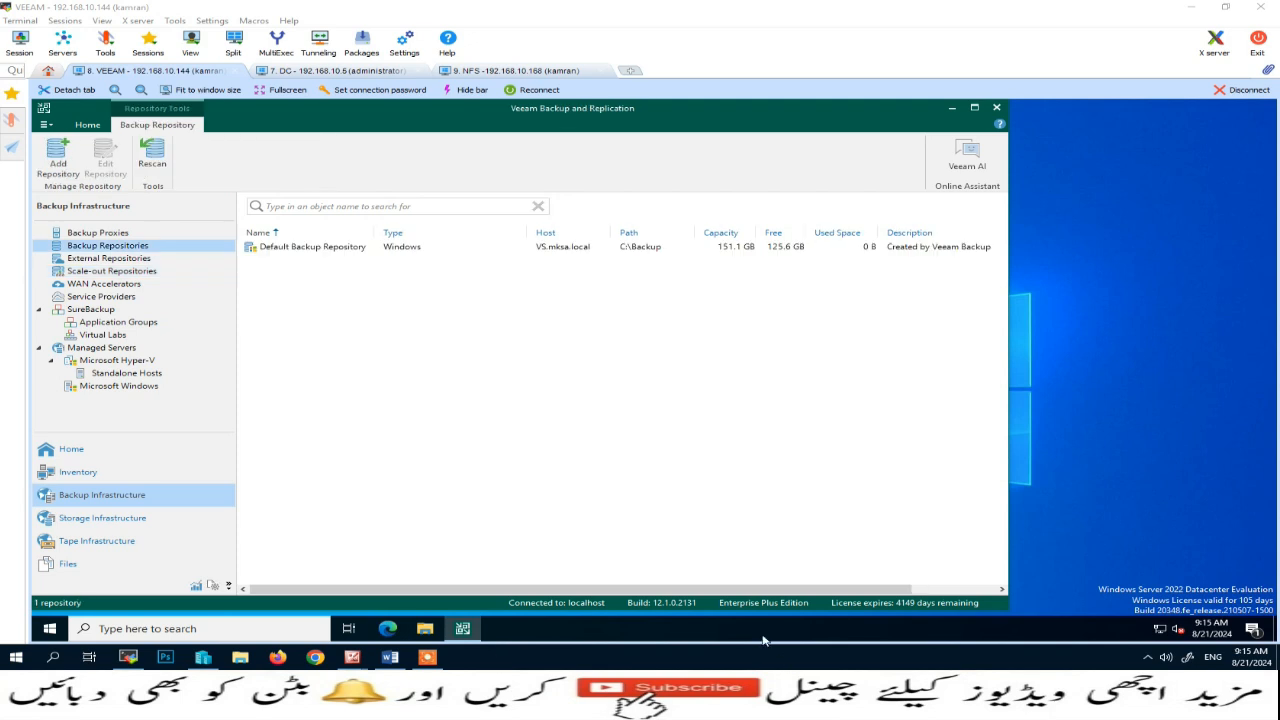
right_click(108, 249)
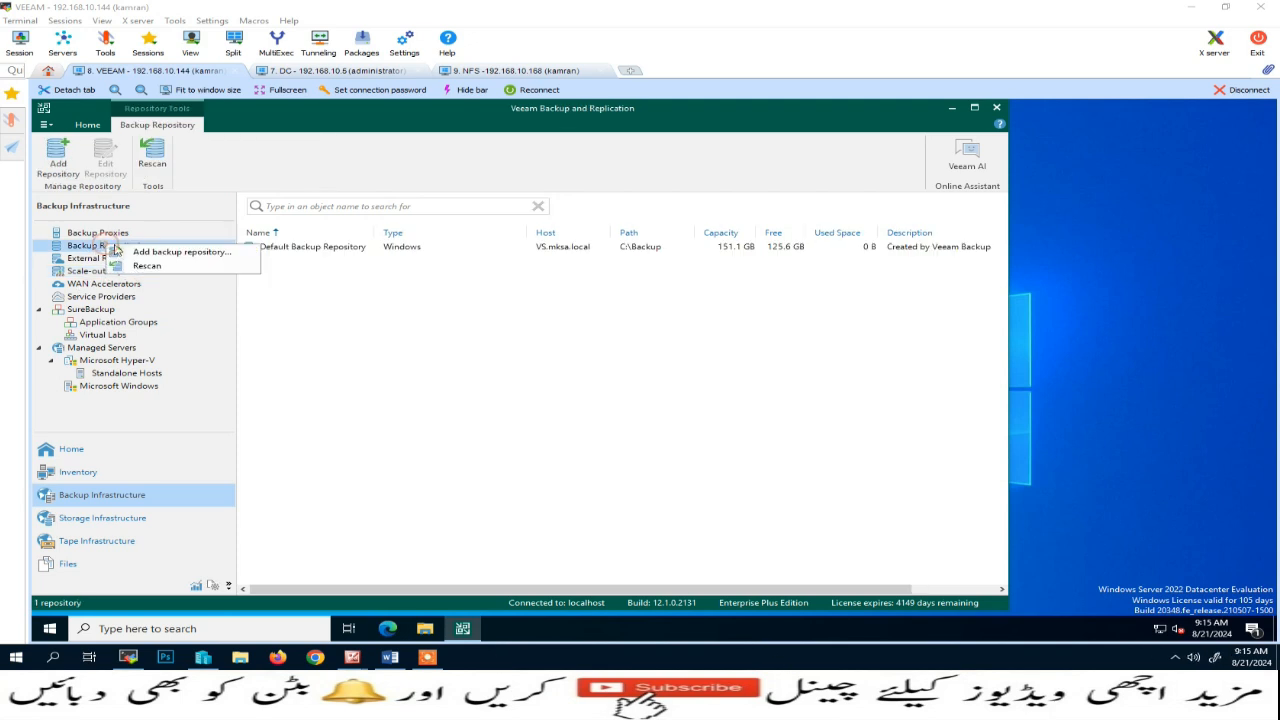
left_click(184, 253)
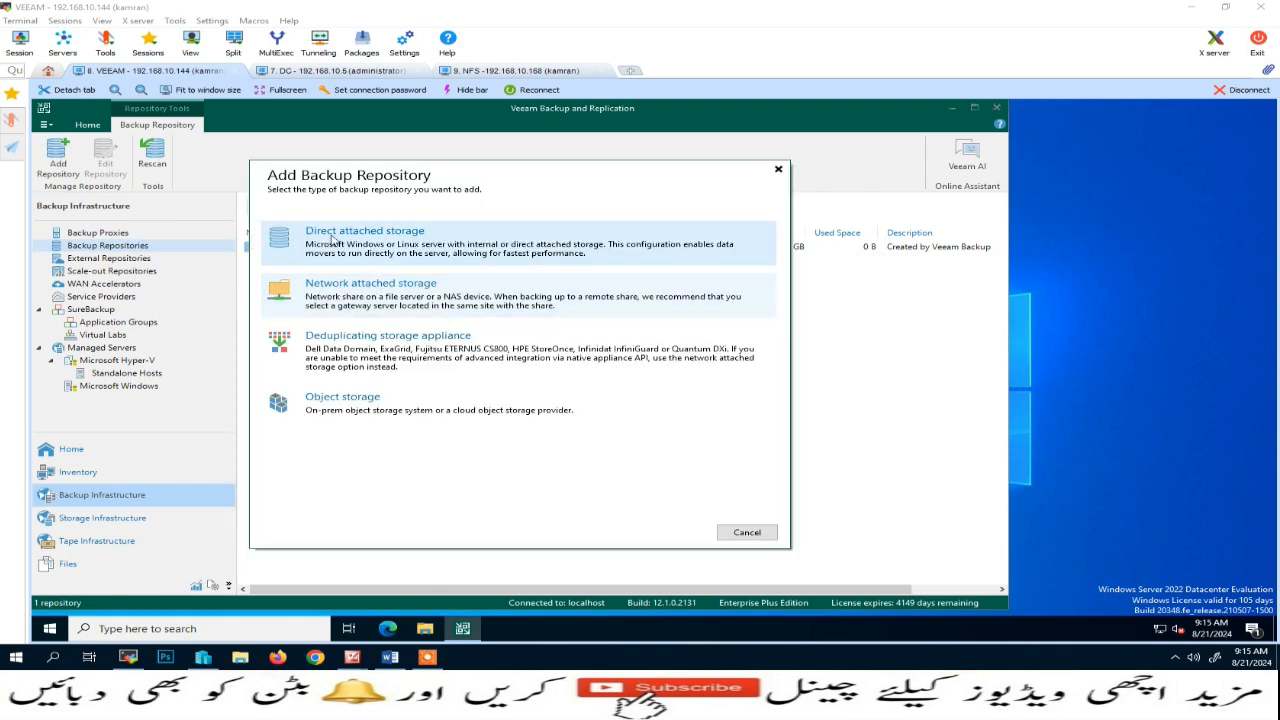
left_click(376, 289)
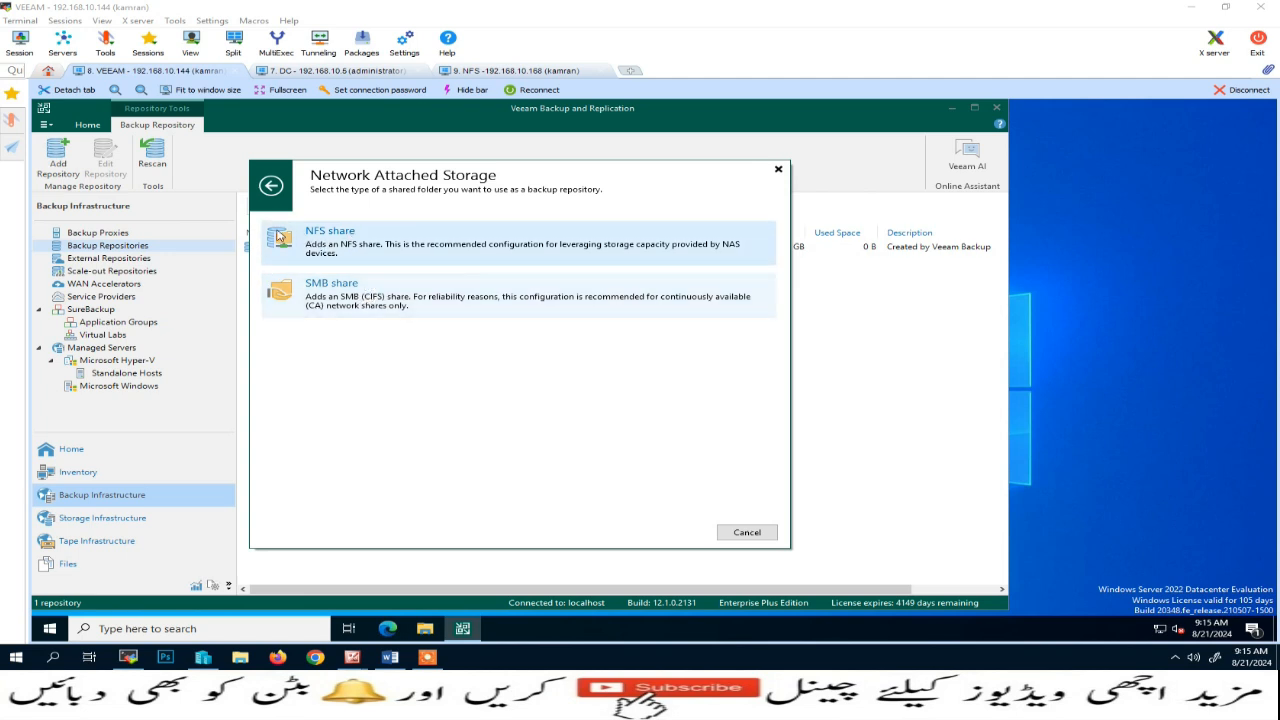
left_click(316, 236)
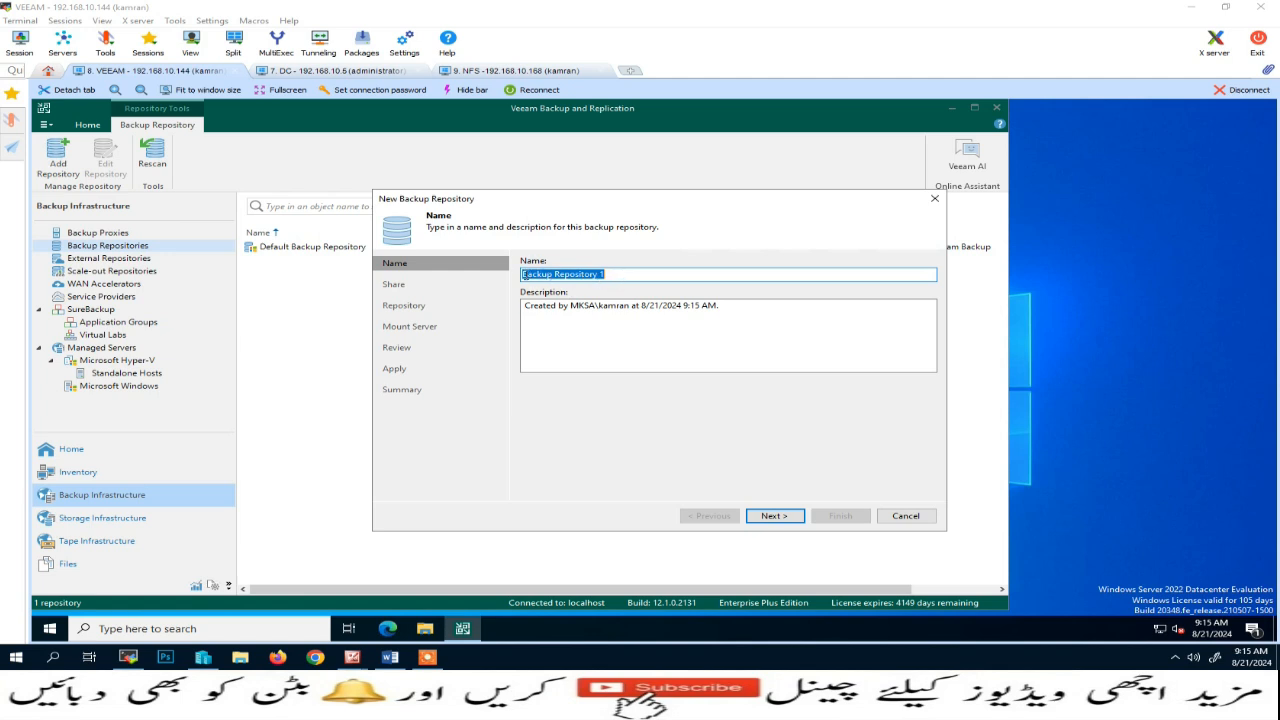
Name the repository NFS Backup Repository 1 and set its shared folder to nfs:/sharefolder.
left_click(524, 275)
type("NFS")
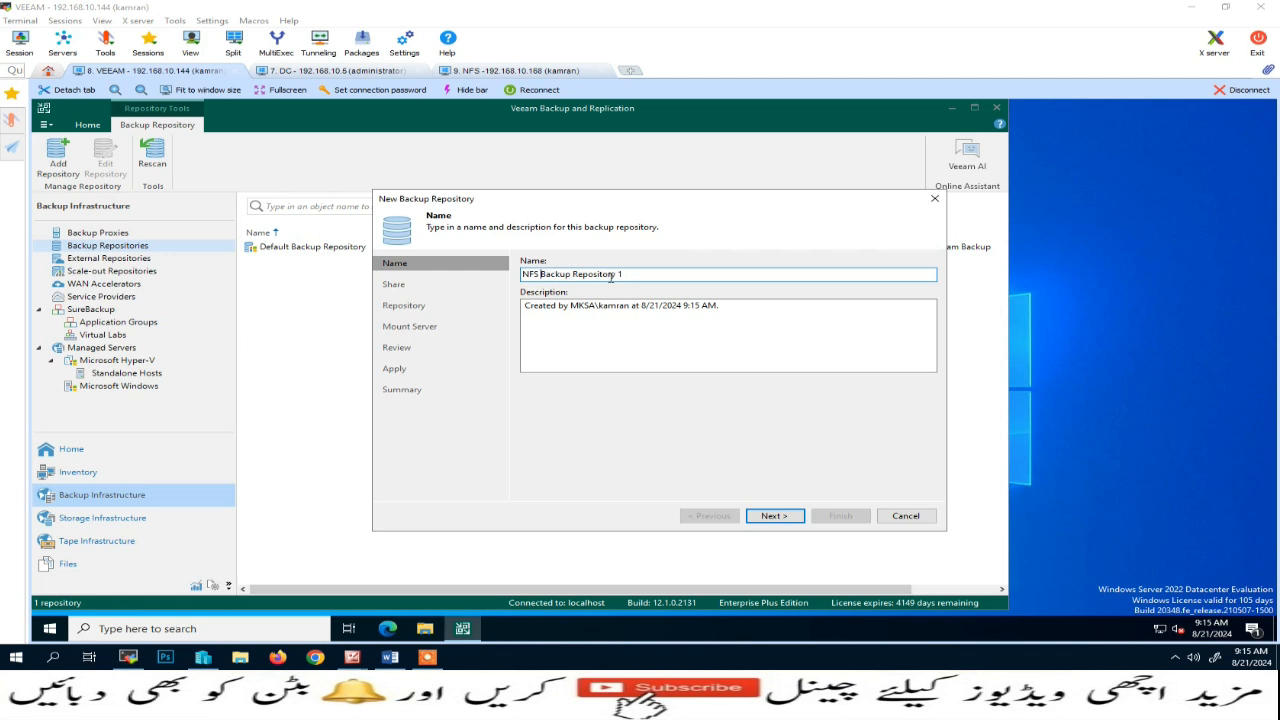
left_click(781, 512)
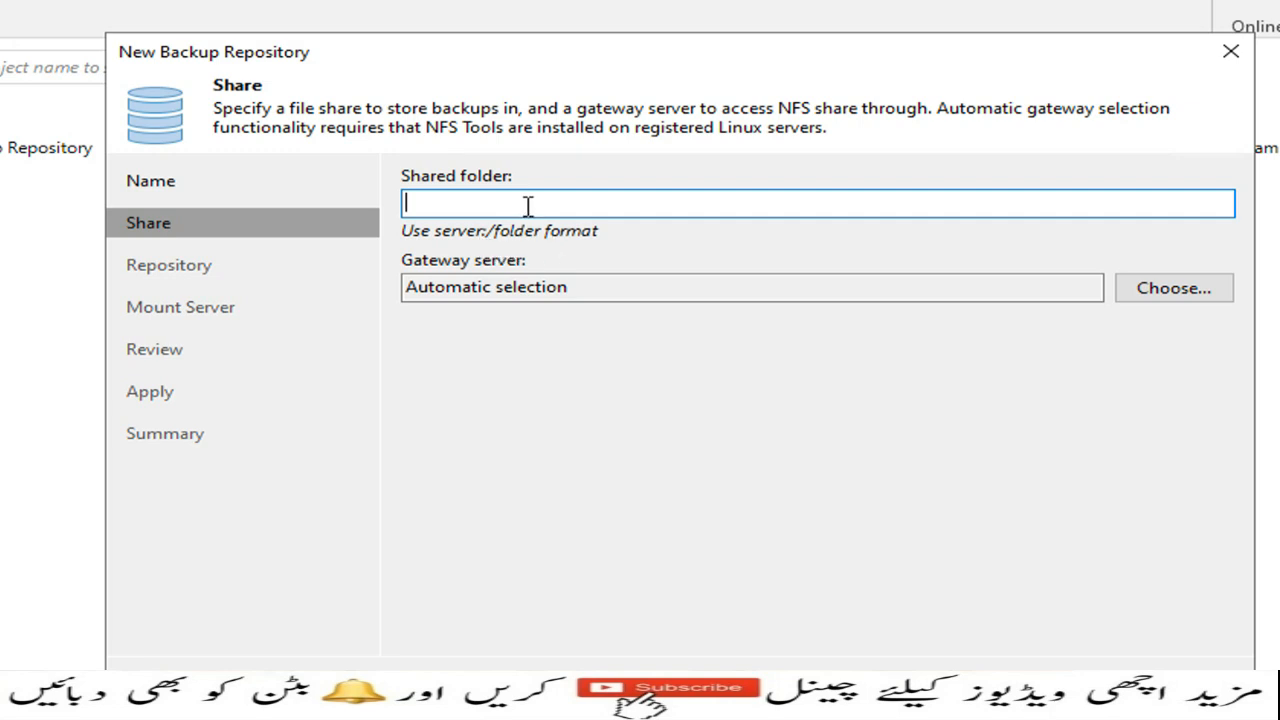
left_click(526, 204)
type("nfs:/sharefolder")
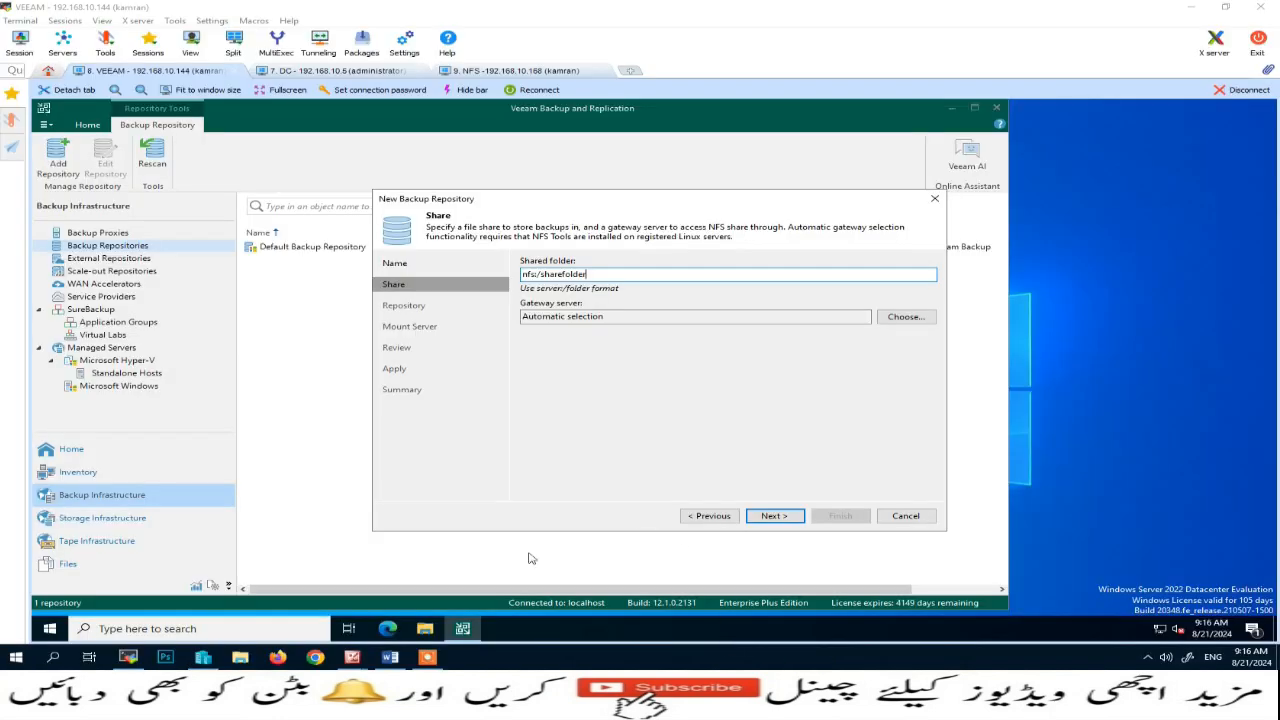
Switch to the NFS server to check its device name and the folders on New Volume (D:), and return to the Veeam server.
left_click(500, 70)
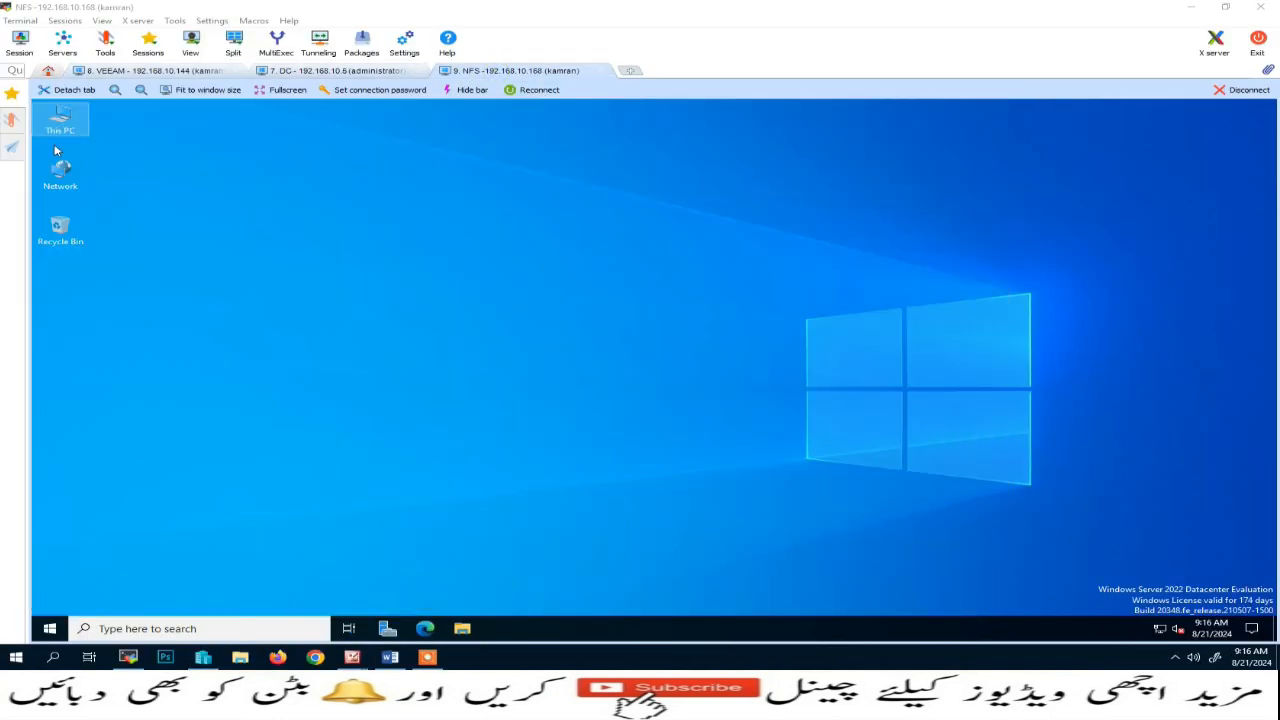
right_click(77, 126)
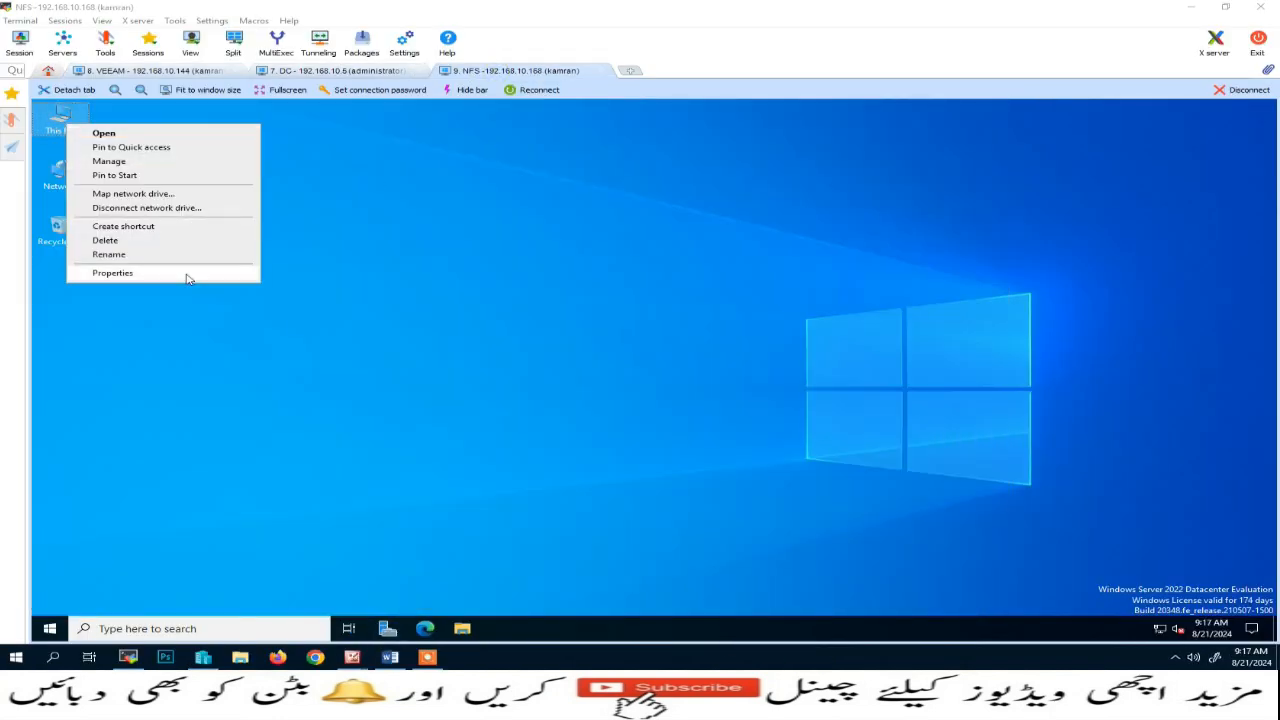
left_click(186, 273)
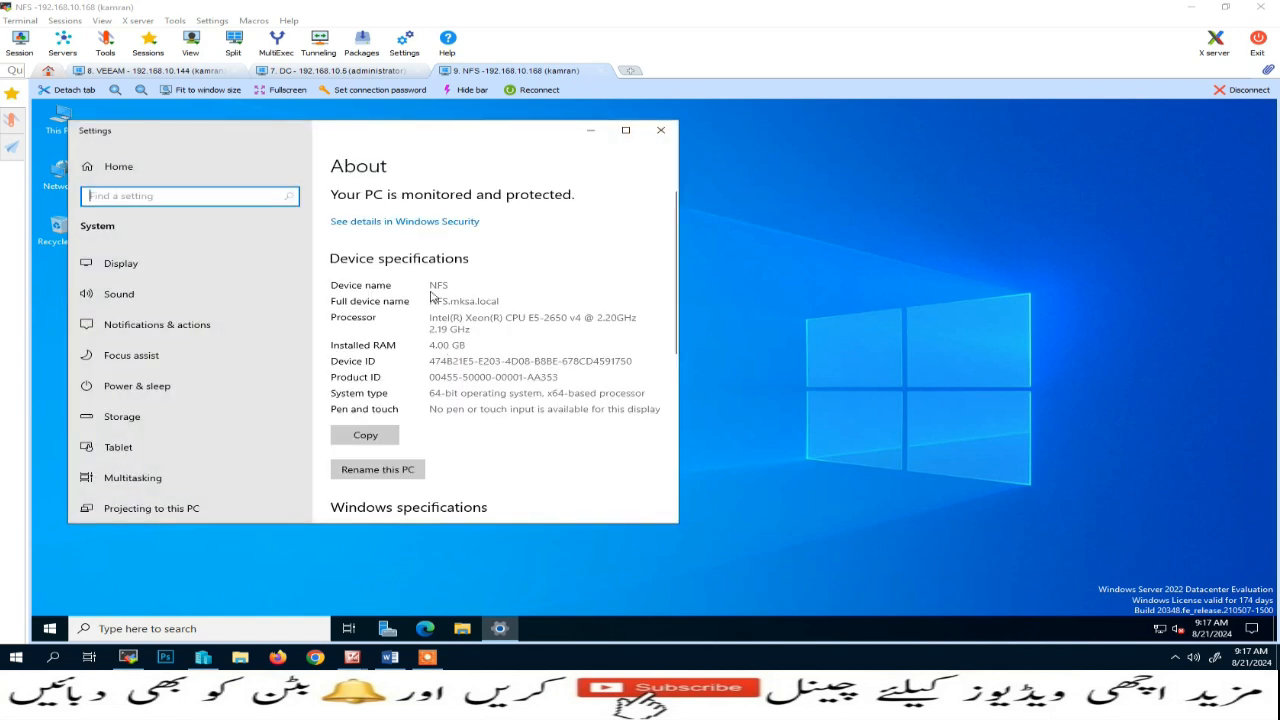
left_click(660, 130)
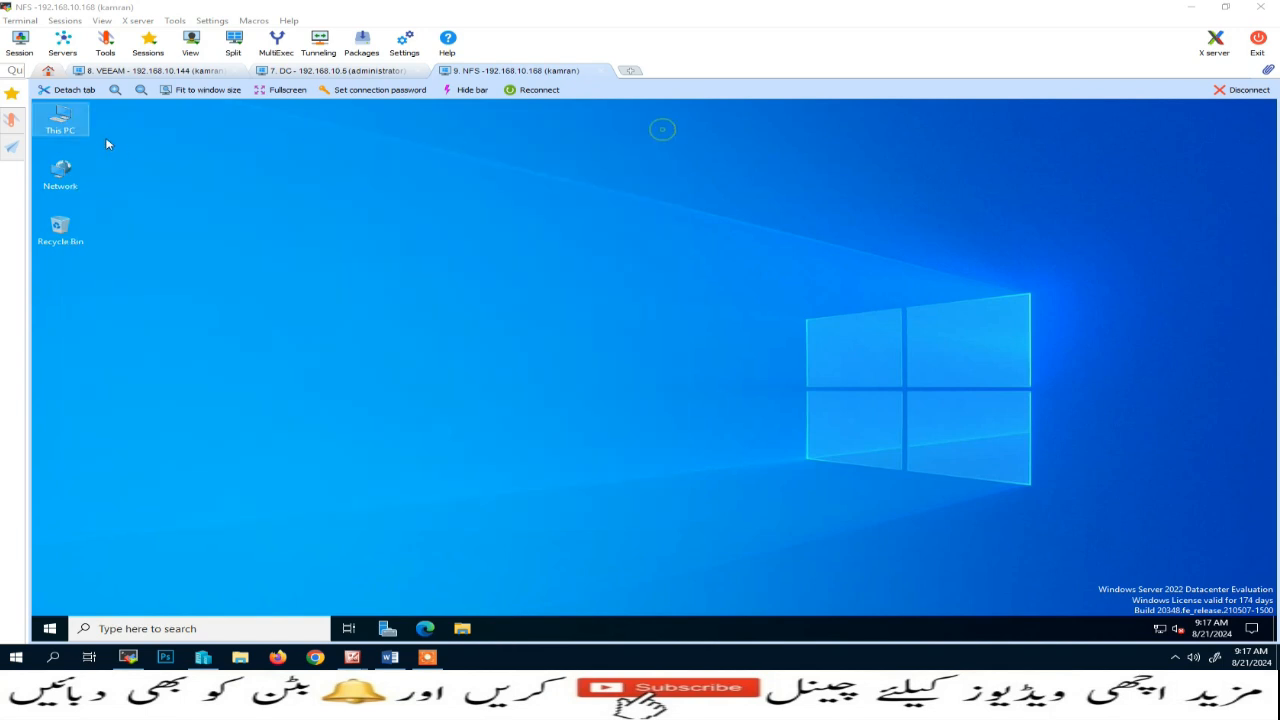
double_click(62, 122)
double_click(630, 395)
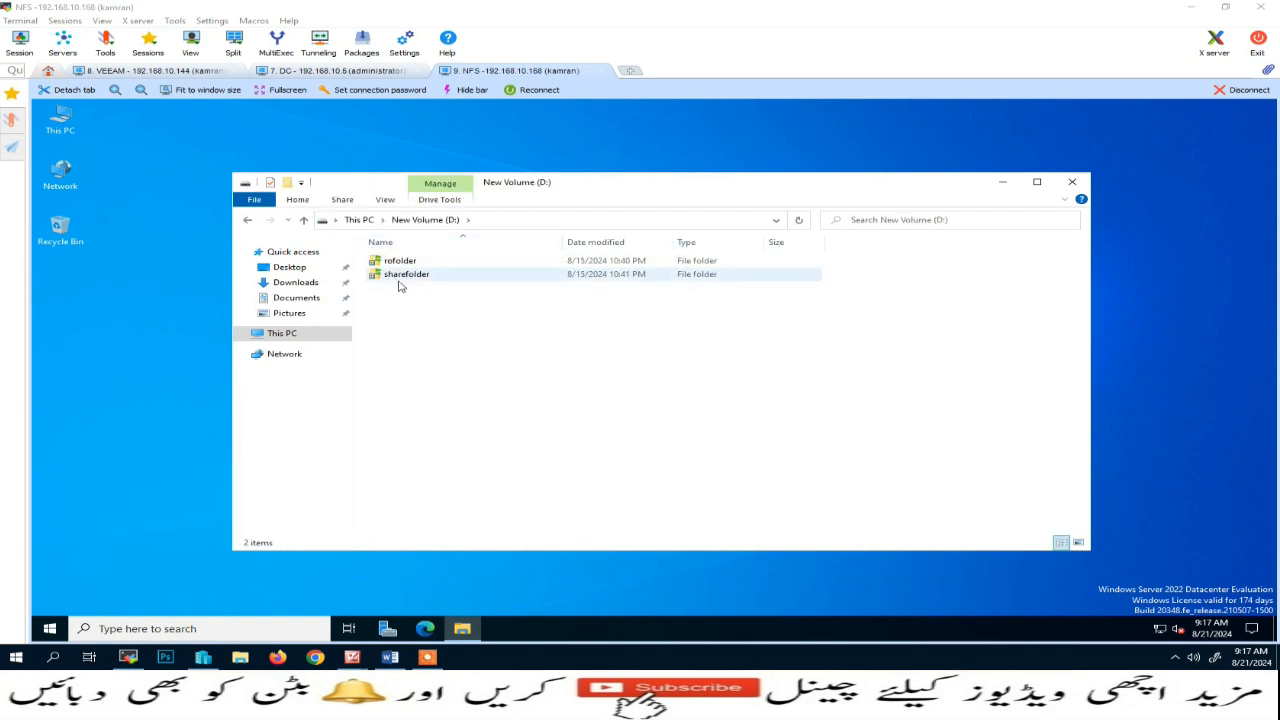
left_click(1062, 183)
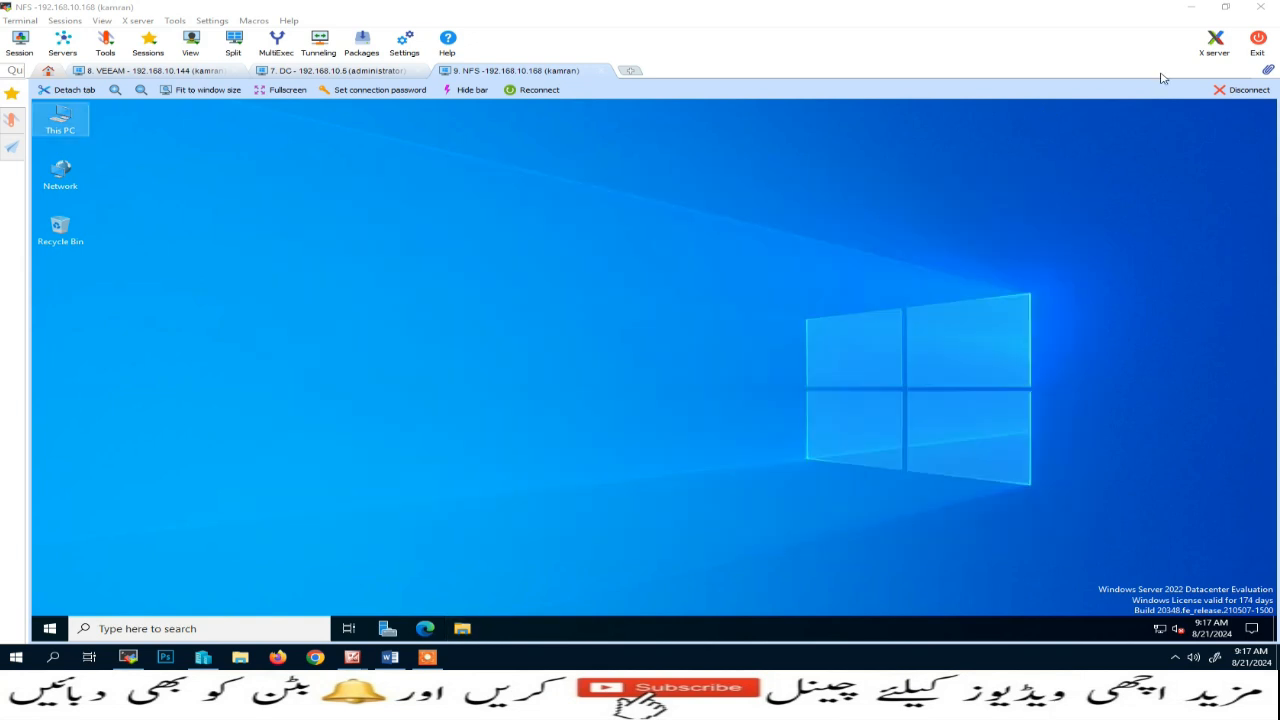
left_click(163, 72)
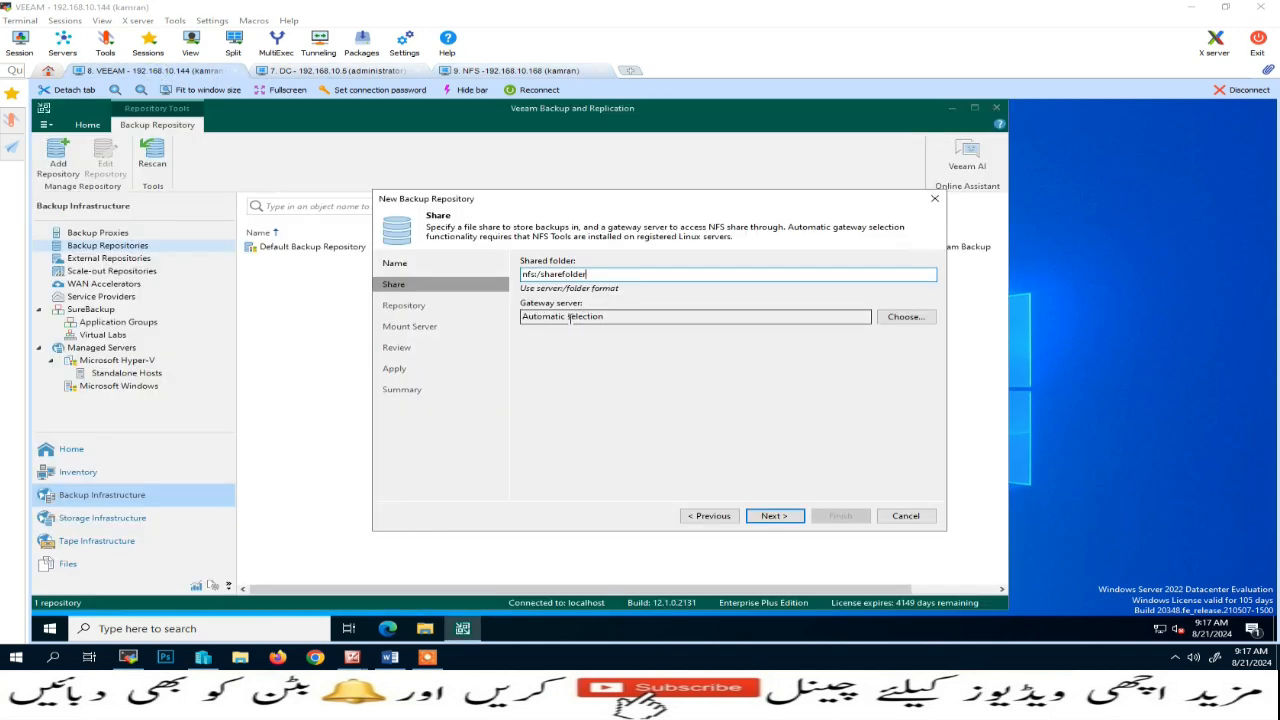
Review the gateway server choices, keep Automatic selection, and continue to the repository's location and load control settings.
left_click(904, 317)
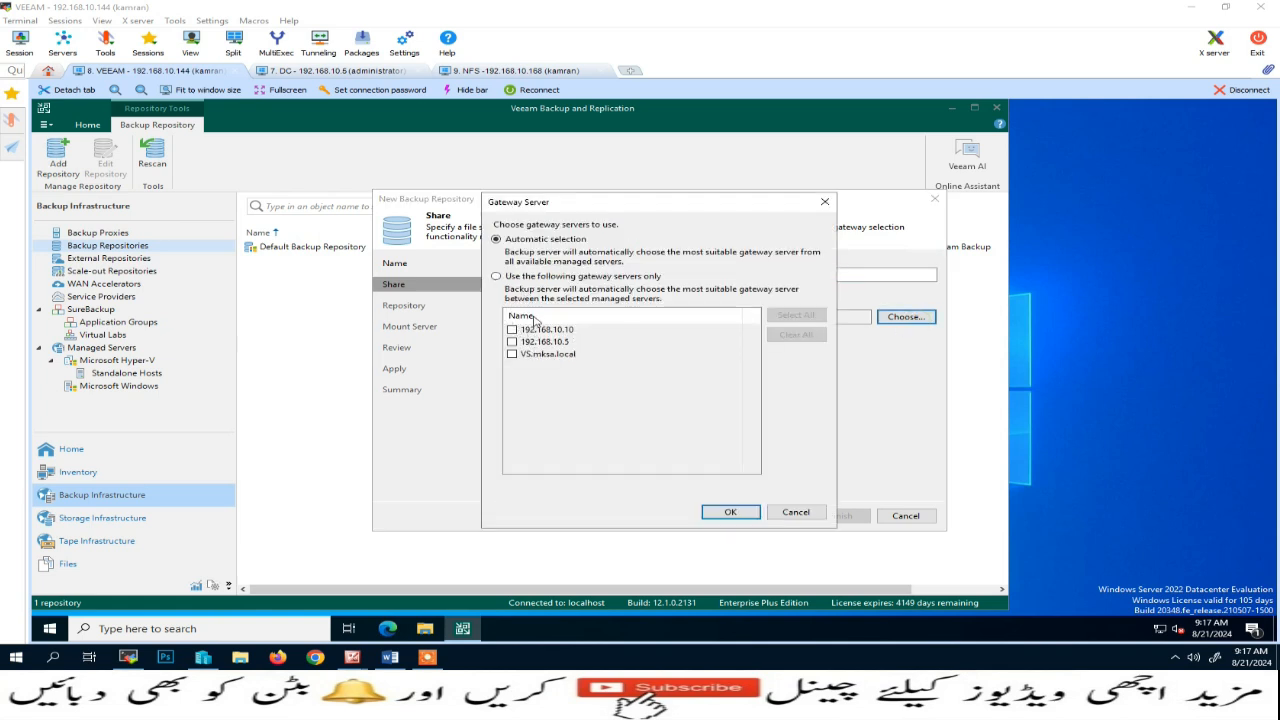
left_click(497, 276)
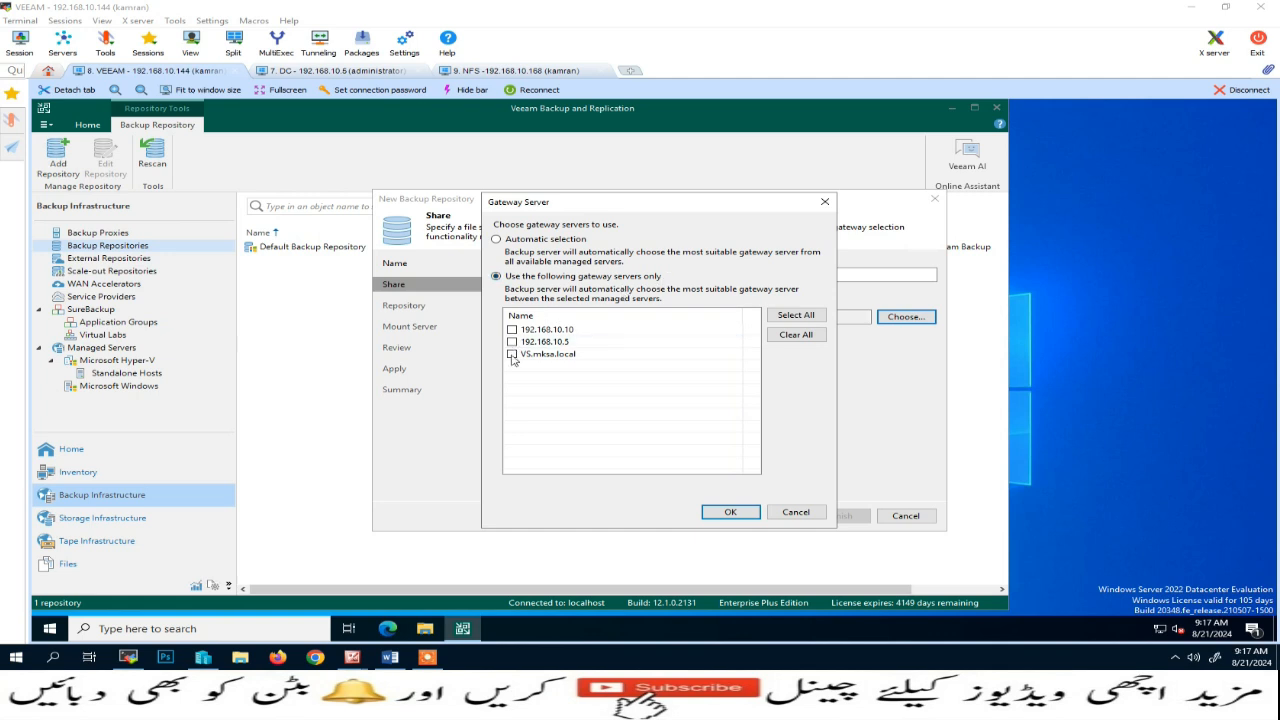
left_click(497, 240)
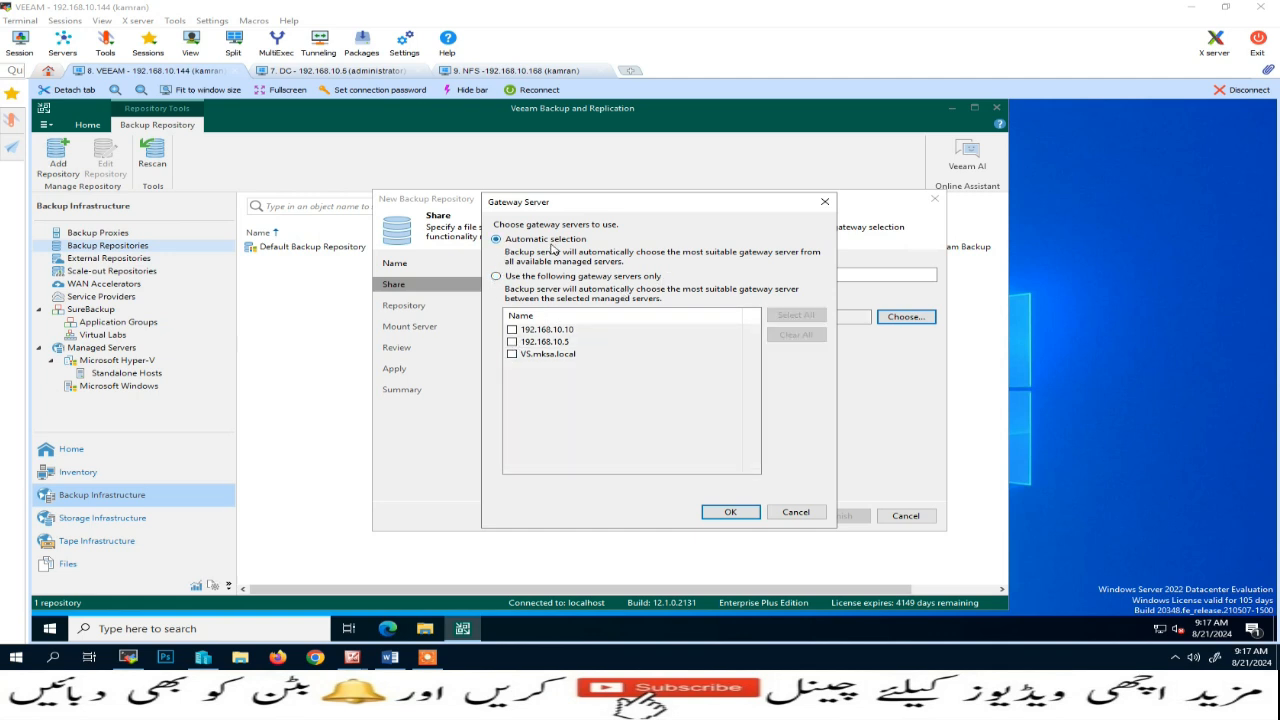
left_click(731, 514)
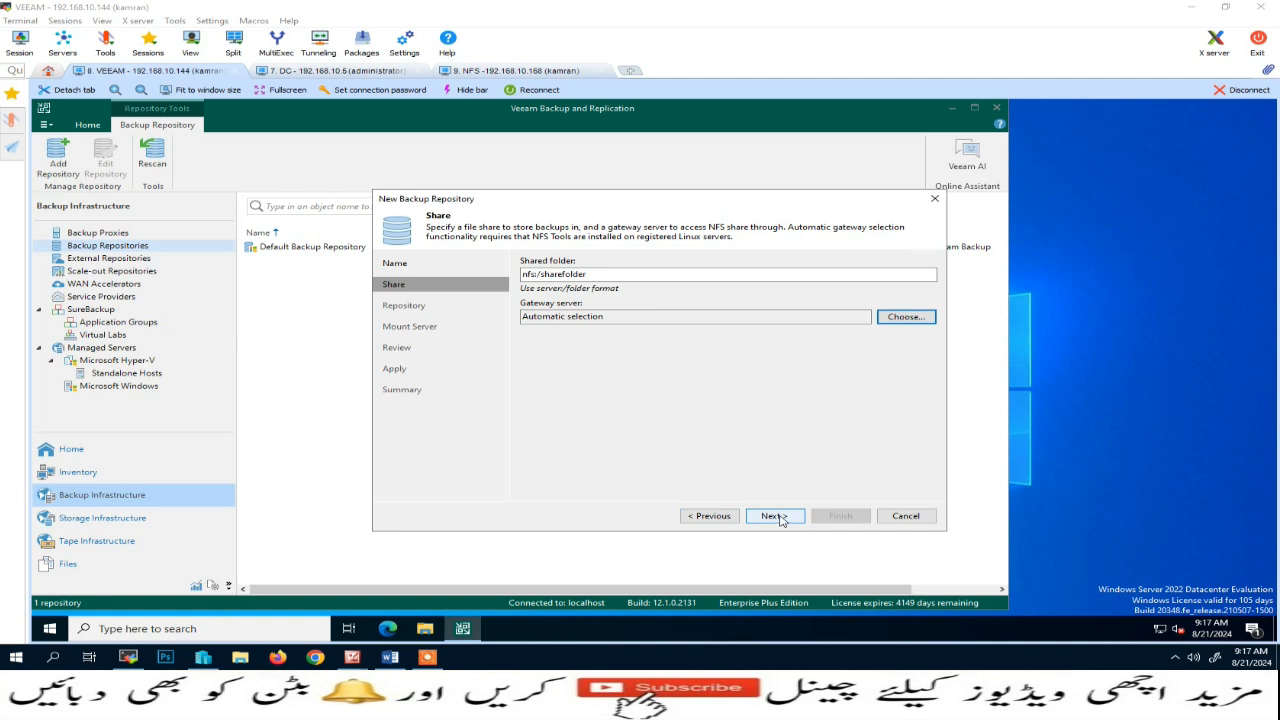
left_click(776, 516)
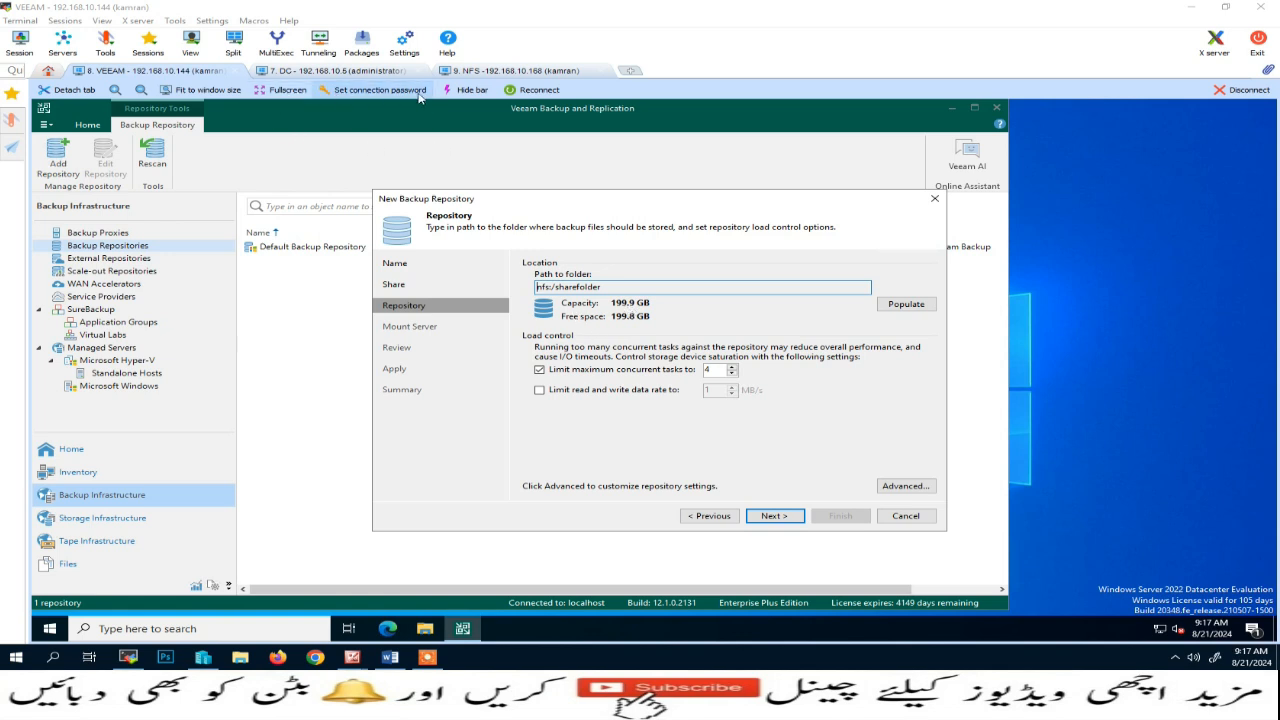
Check the capacity of New Volume (D:) on the NFS server and return to the repository wizard on the Veeam server.
left_click(512, 71)
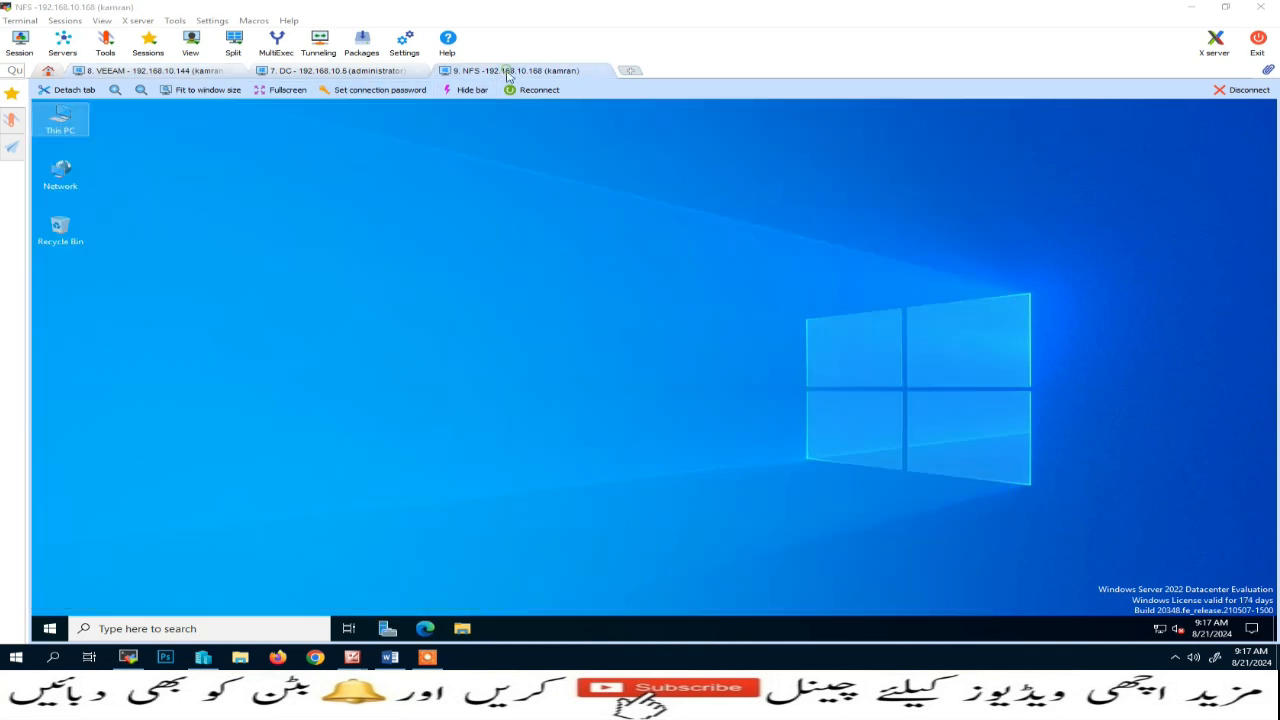
double_click(64, 120)
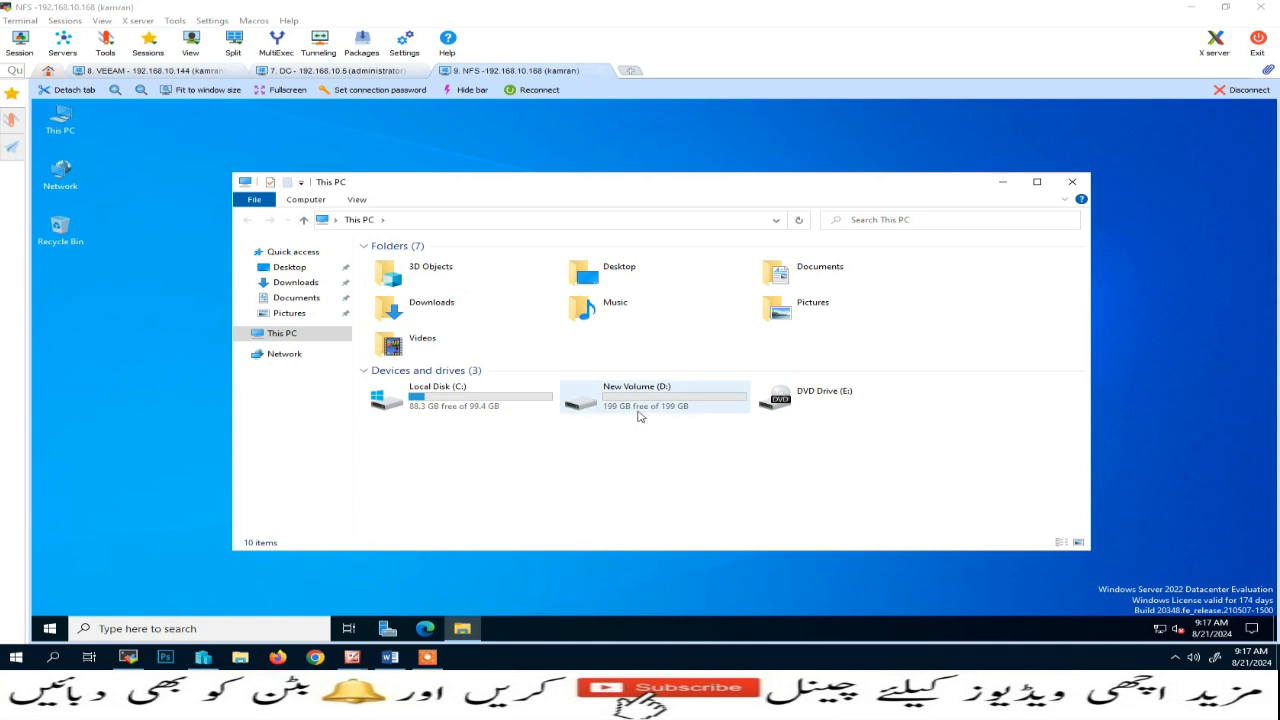
left_click(1072, 181)
left_click(153, 71)
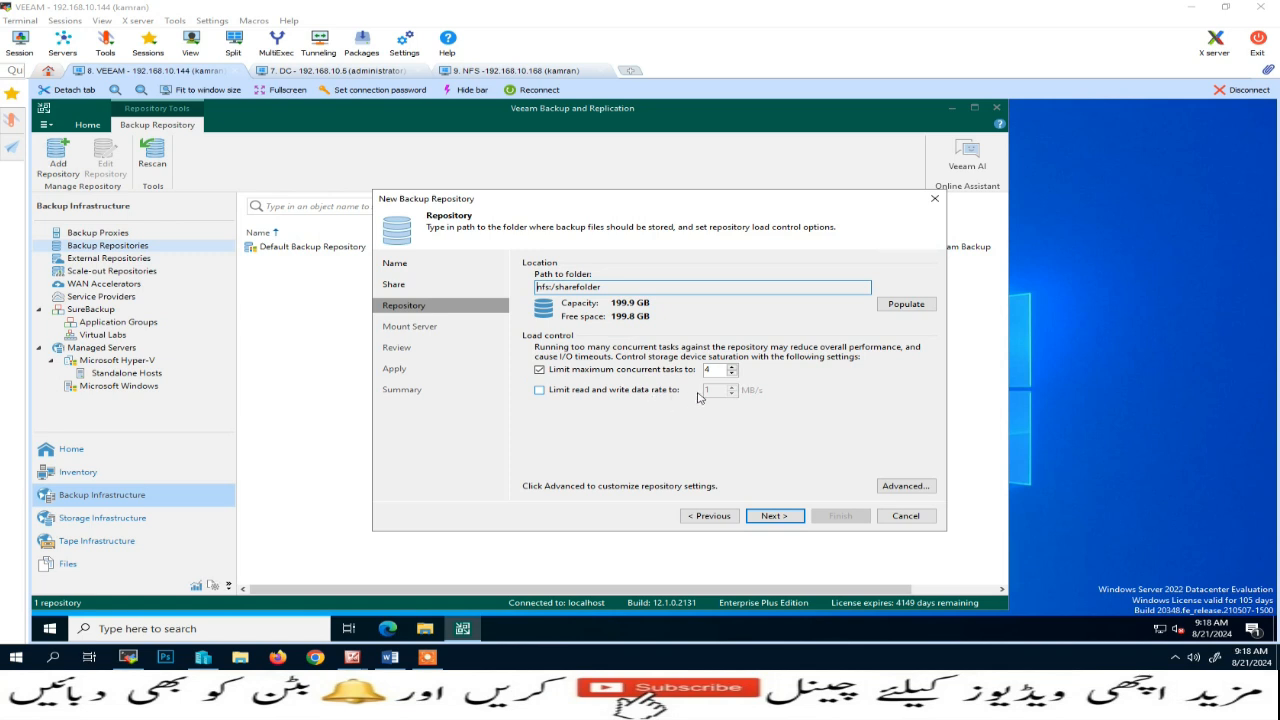
Accept the load control and mount server settings with vPower NFS enabled, and apply the new repository's configuration.
left_click(775, 516)
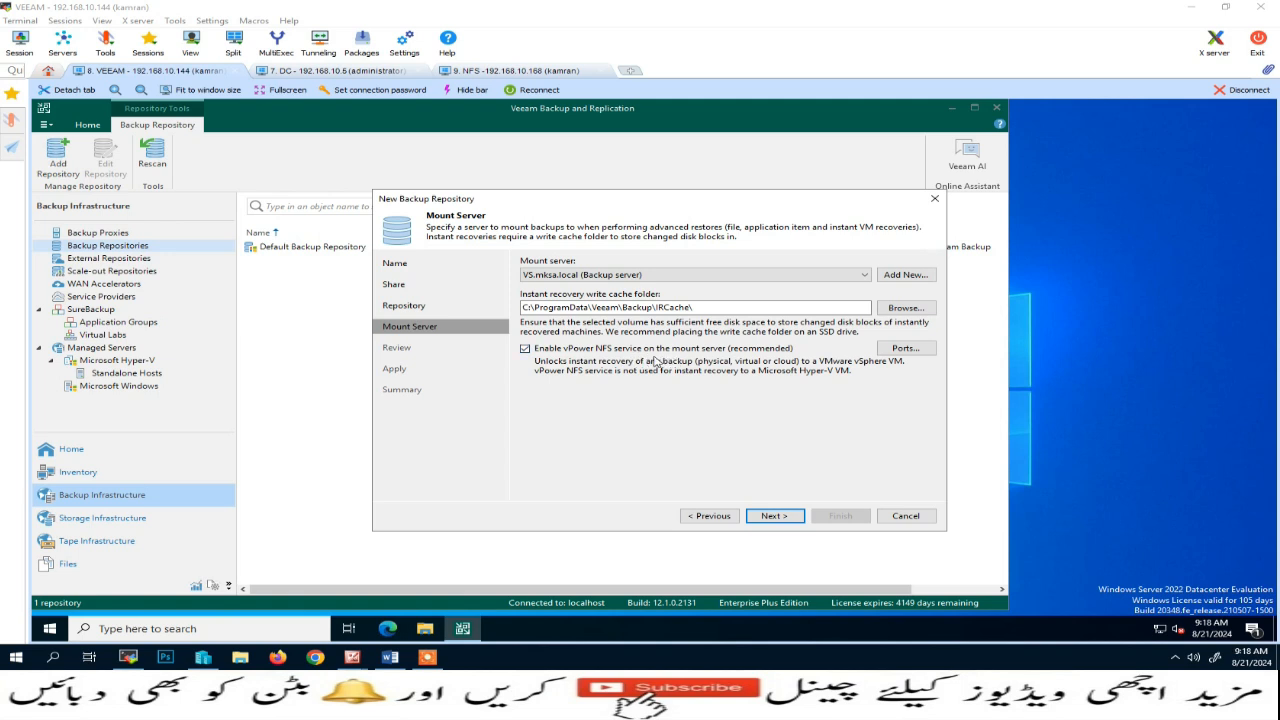
left_click(774, 518)
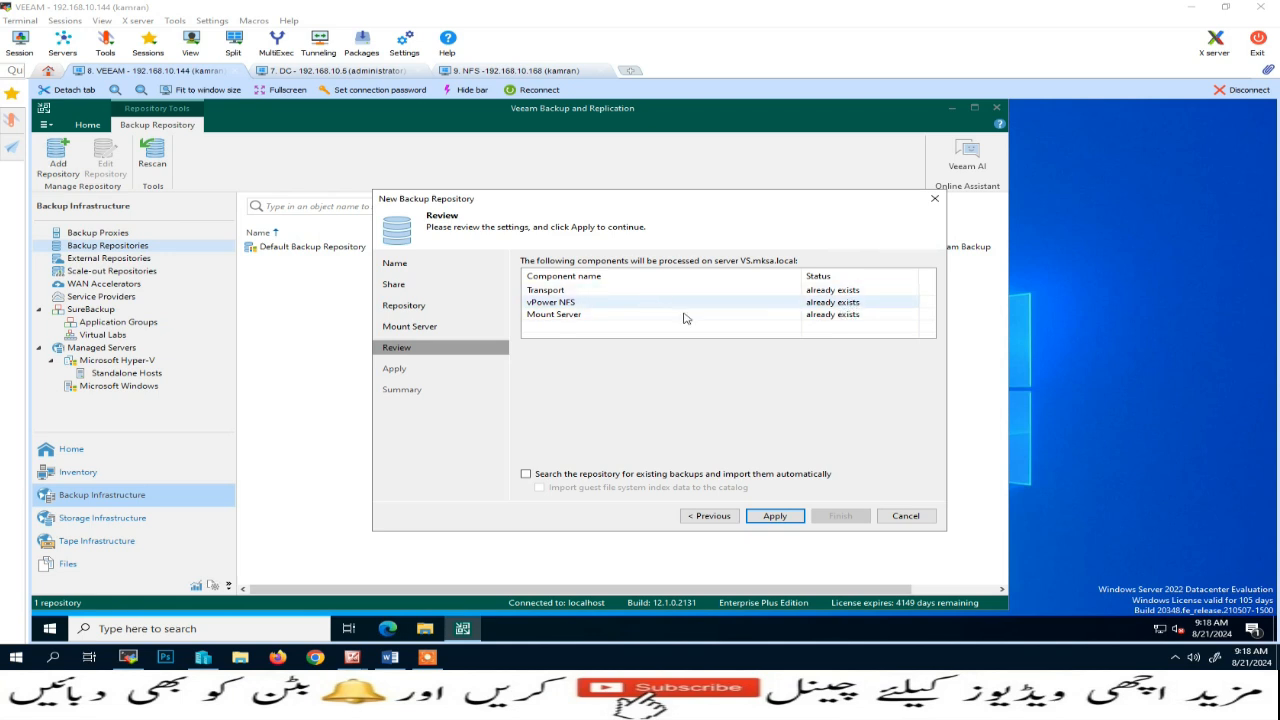
left_click(786, 525)
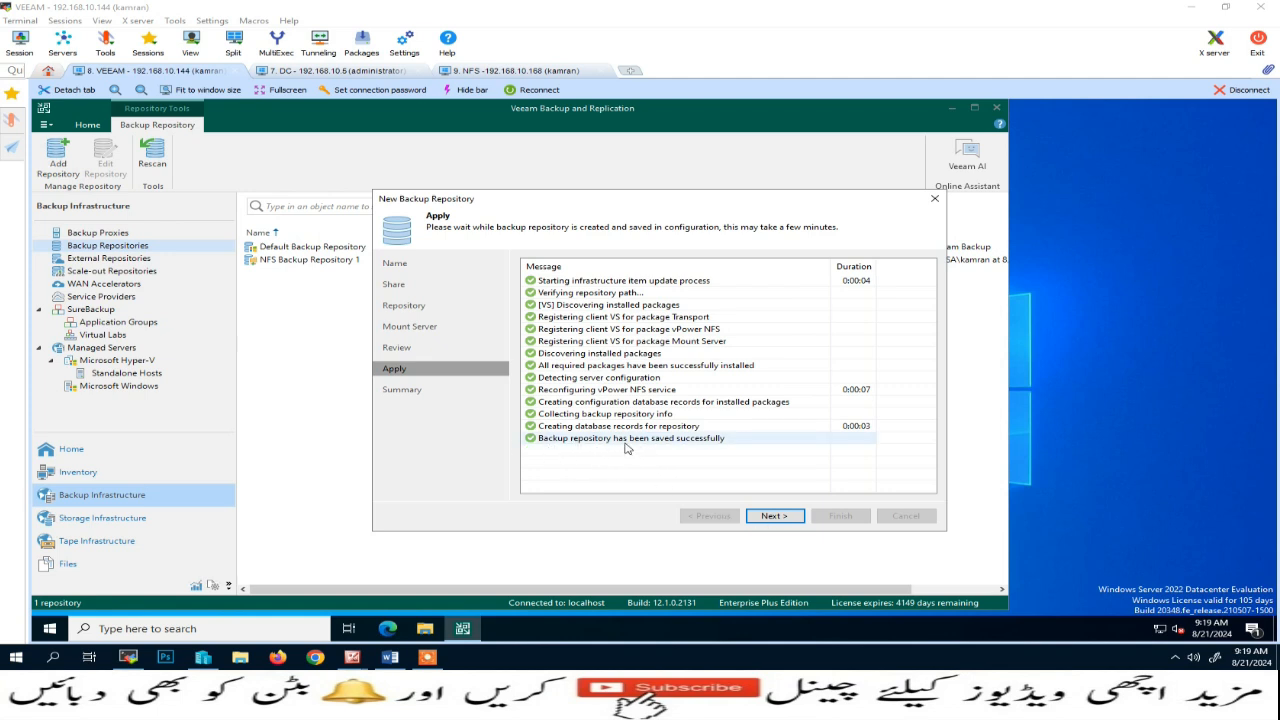
Highlight the configuration details in the summary, finish the wizard, and change the configuration backup location to the new repository.
left_click(772, 518)
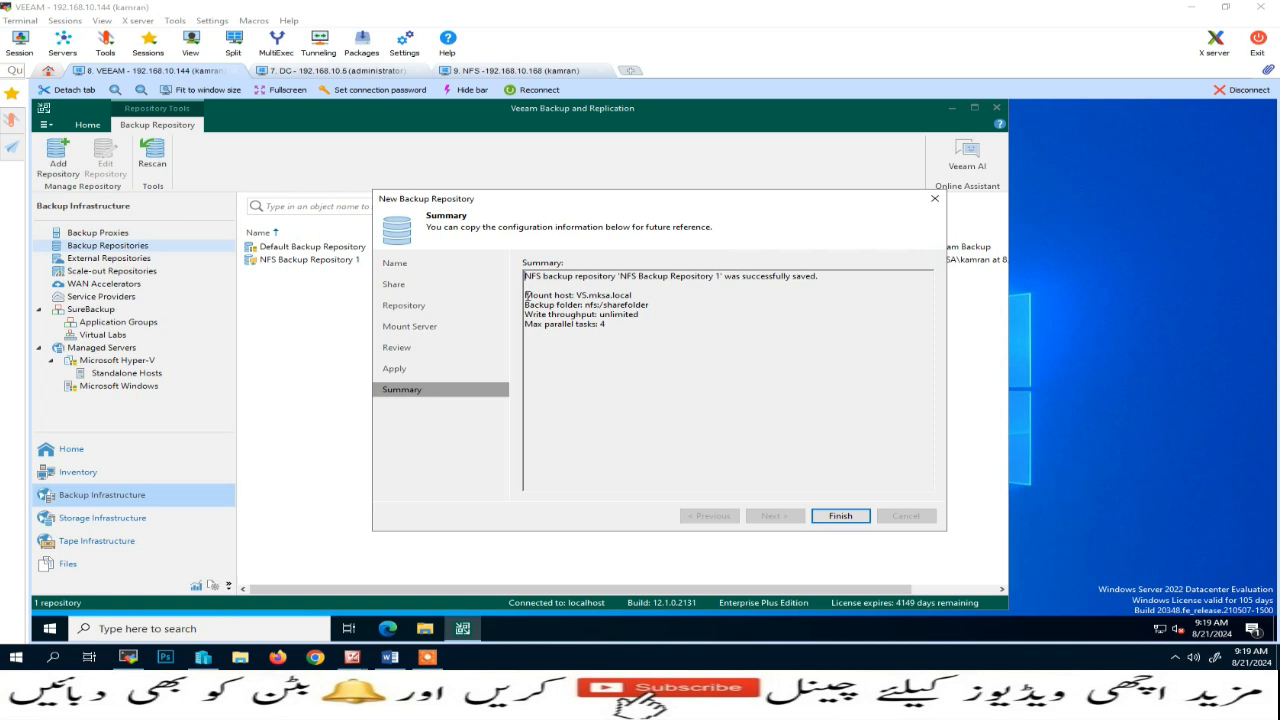
left_click_drag(526, 295, 649, 325)
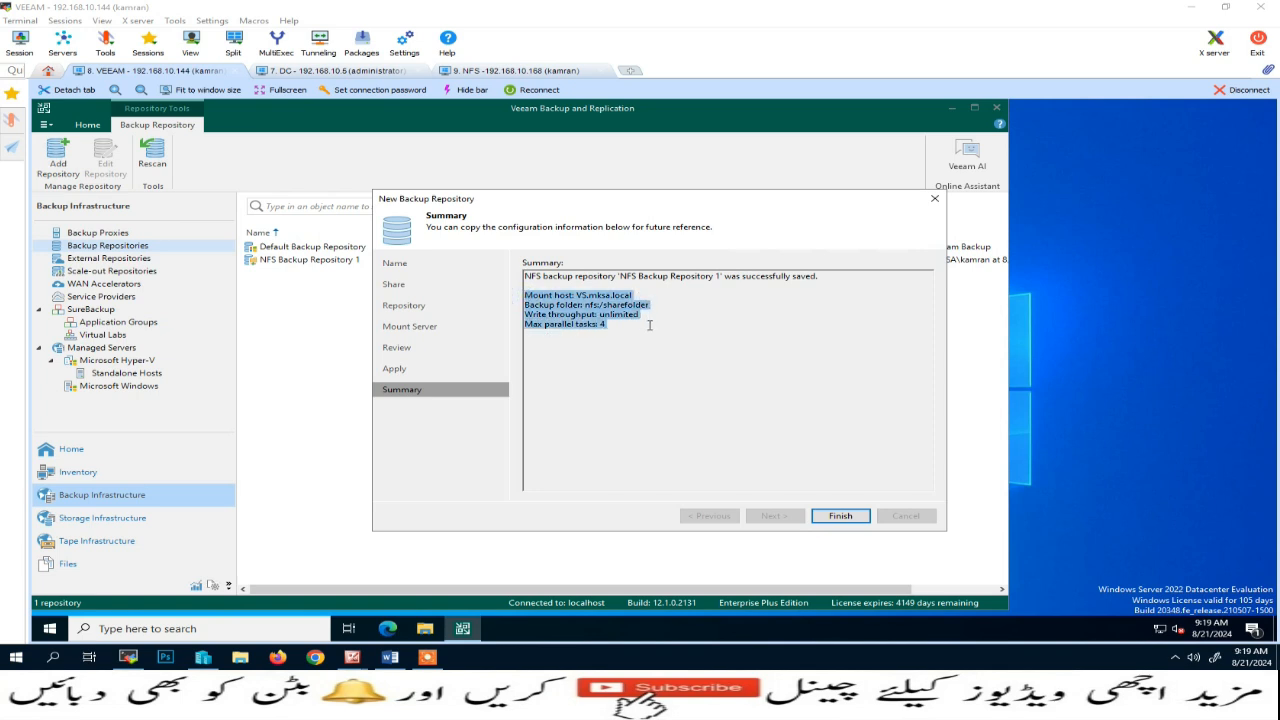
left_click(835, 517)
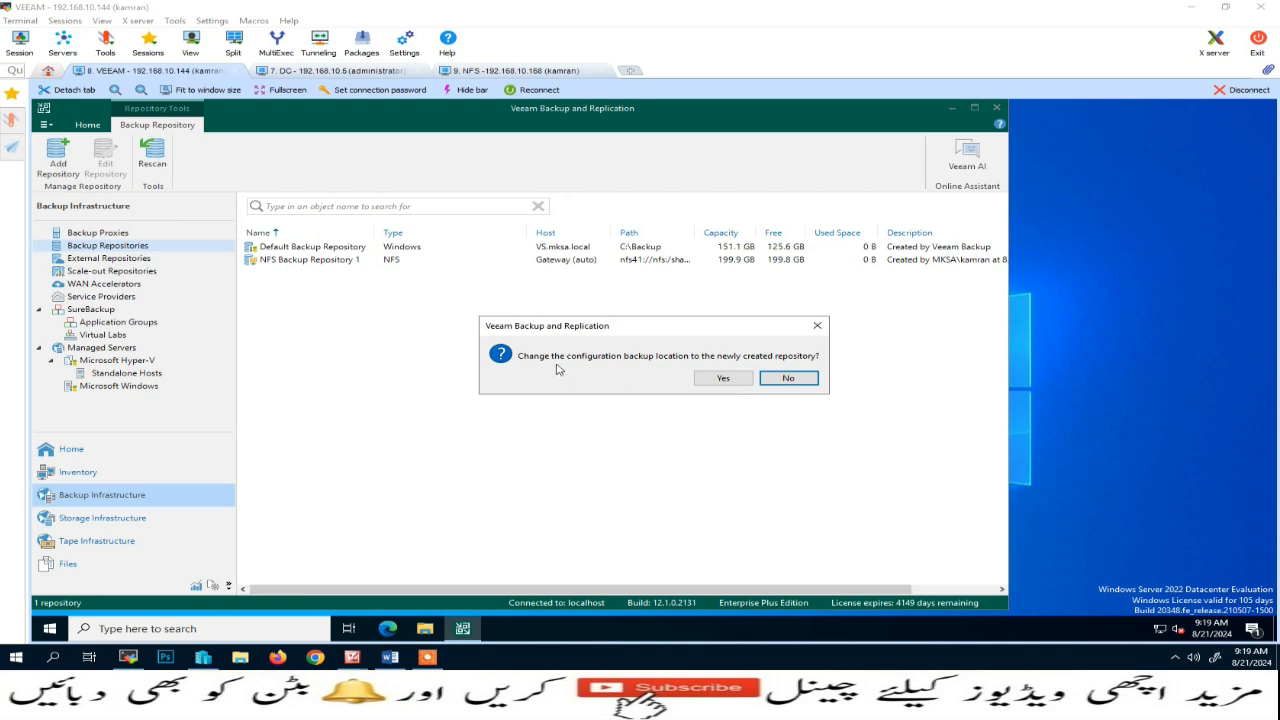
left_click(721, 385)
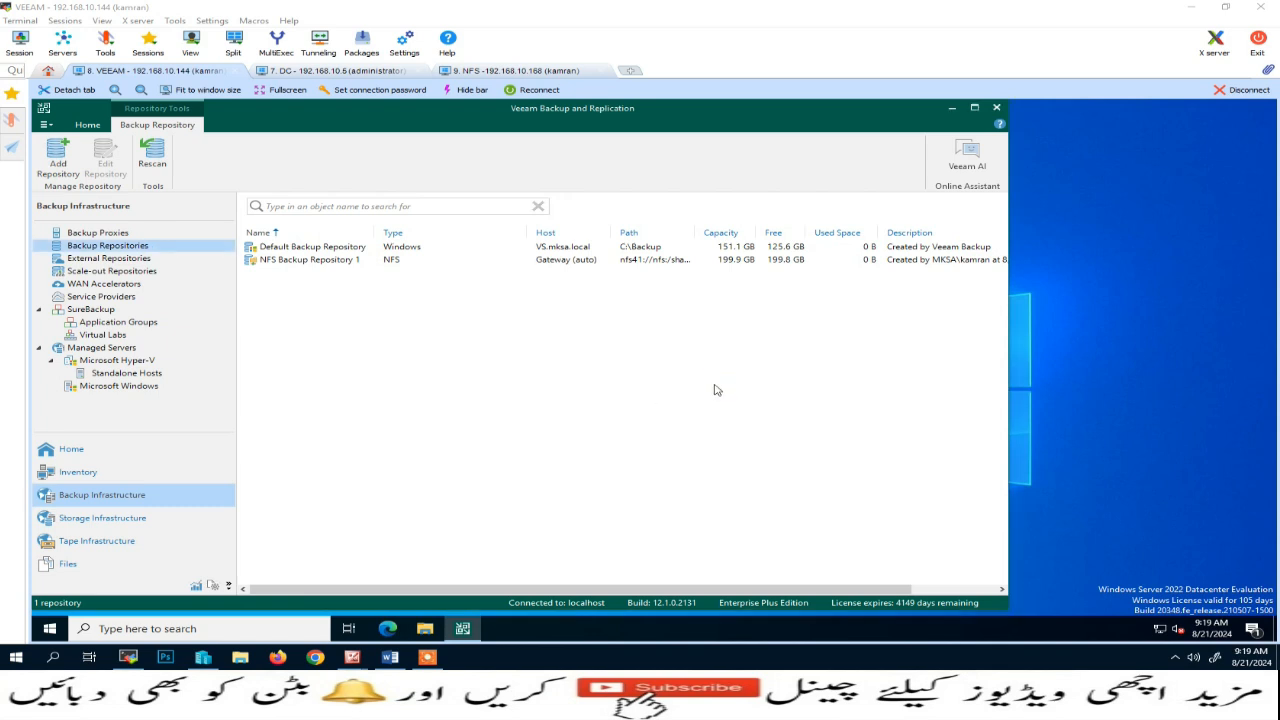
View the available actions for the default and NFS repositories, and open the NFS repository's properties, closing them without changes.
left_click(325, 264)
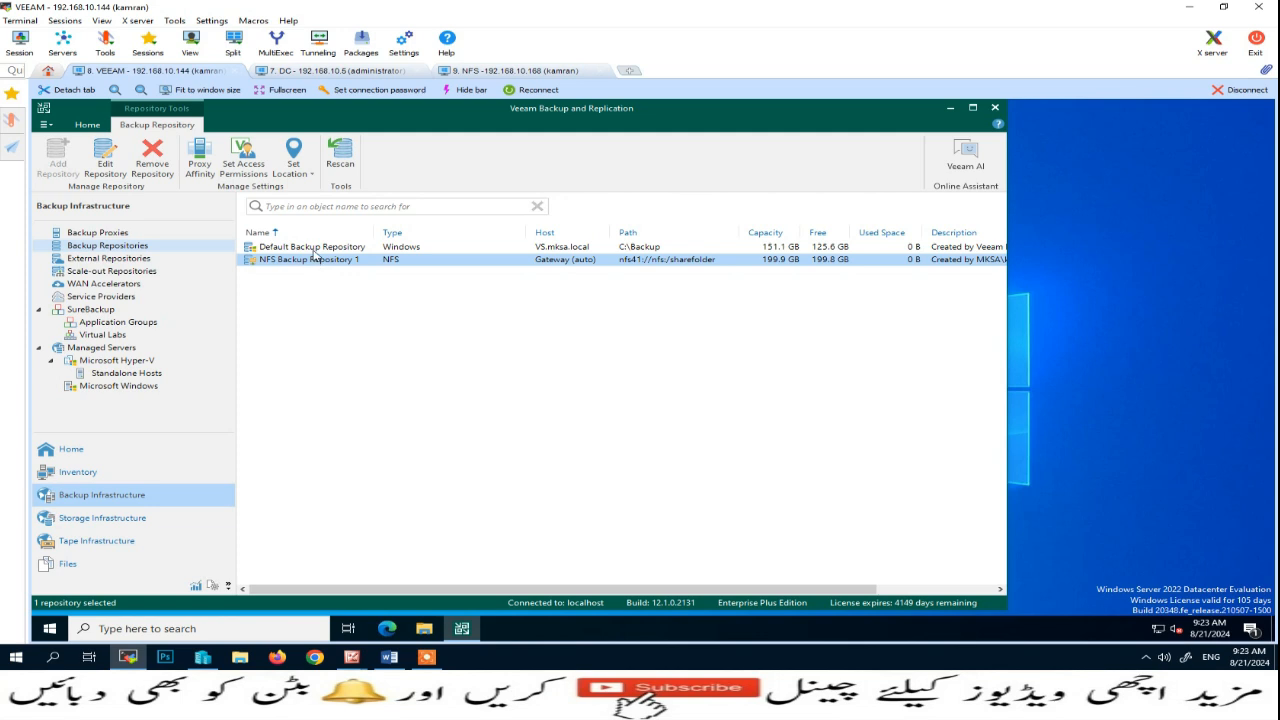
left_click(315, 248)
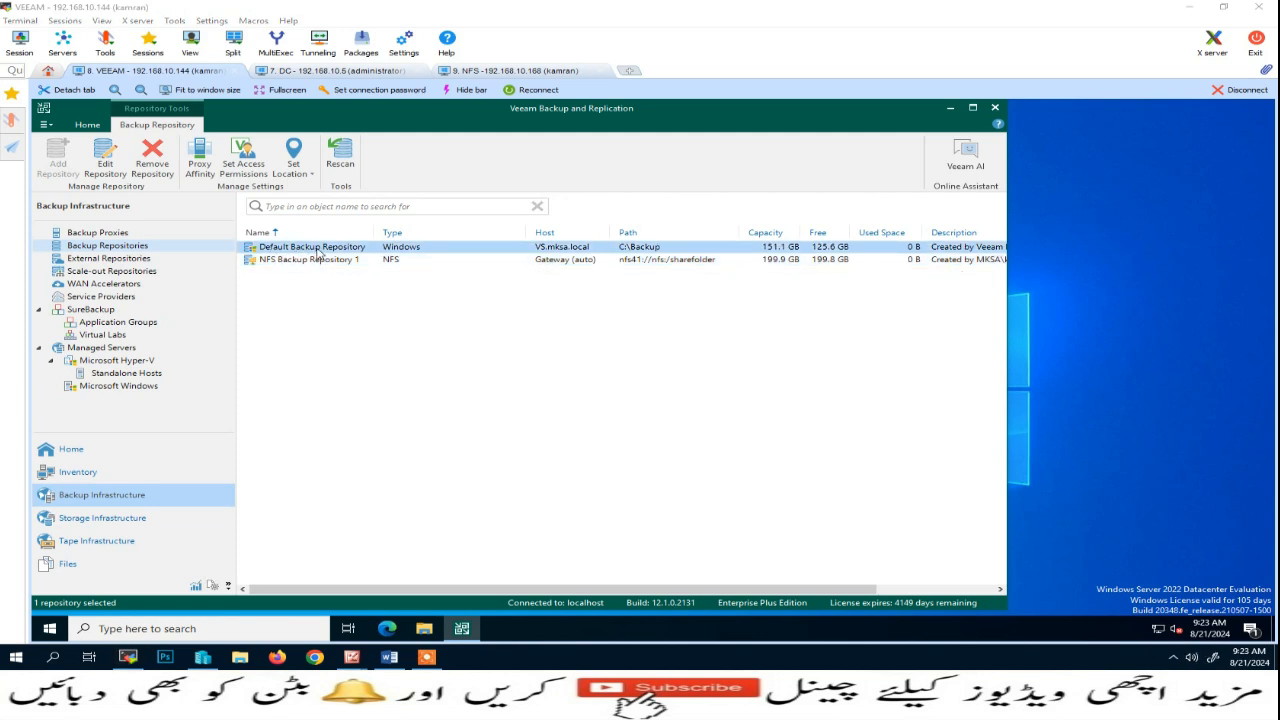
right_click(343, 254)
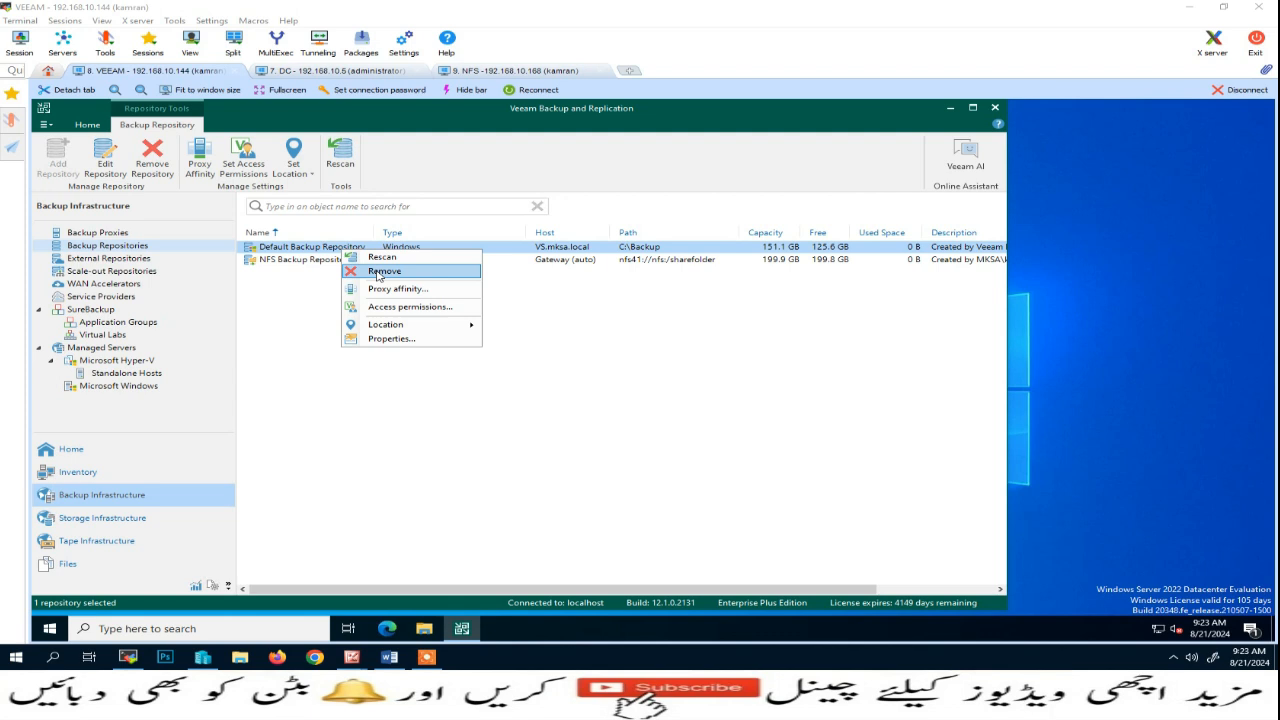
left_click(330, 262)
left_click(330, 262)
right_click(294, 260)
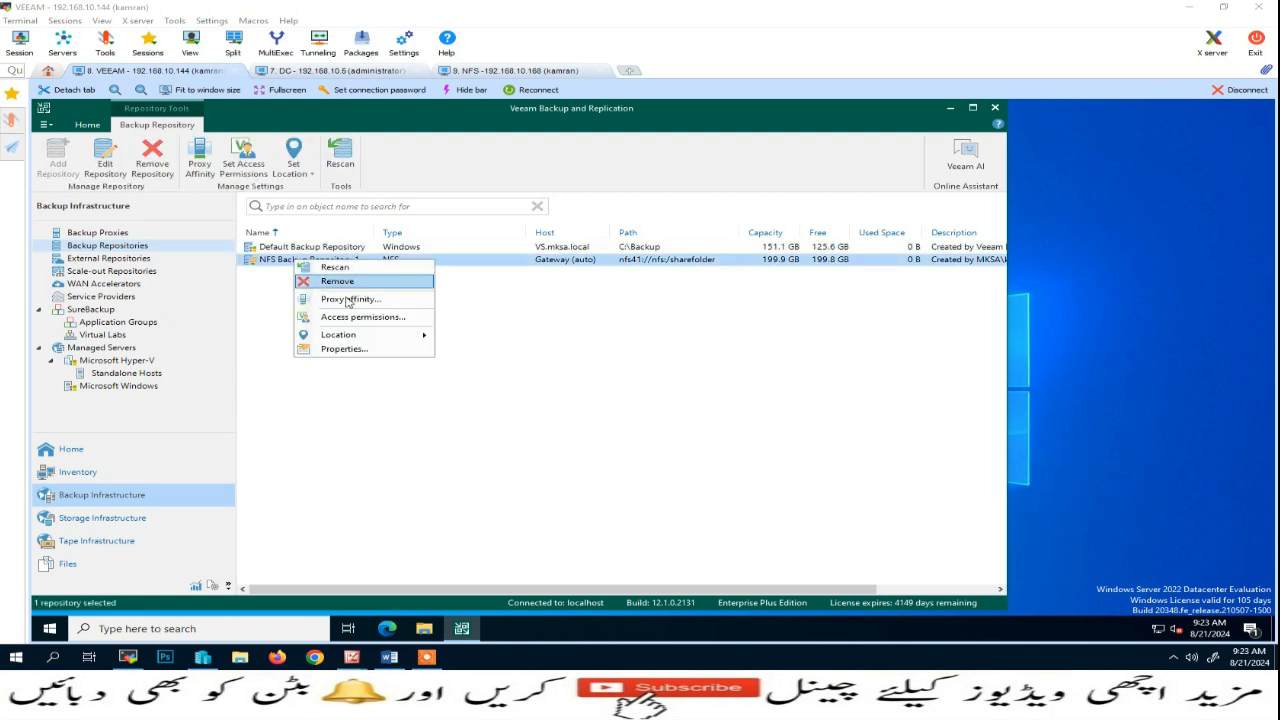
left_click(332, 348)
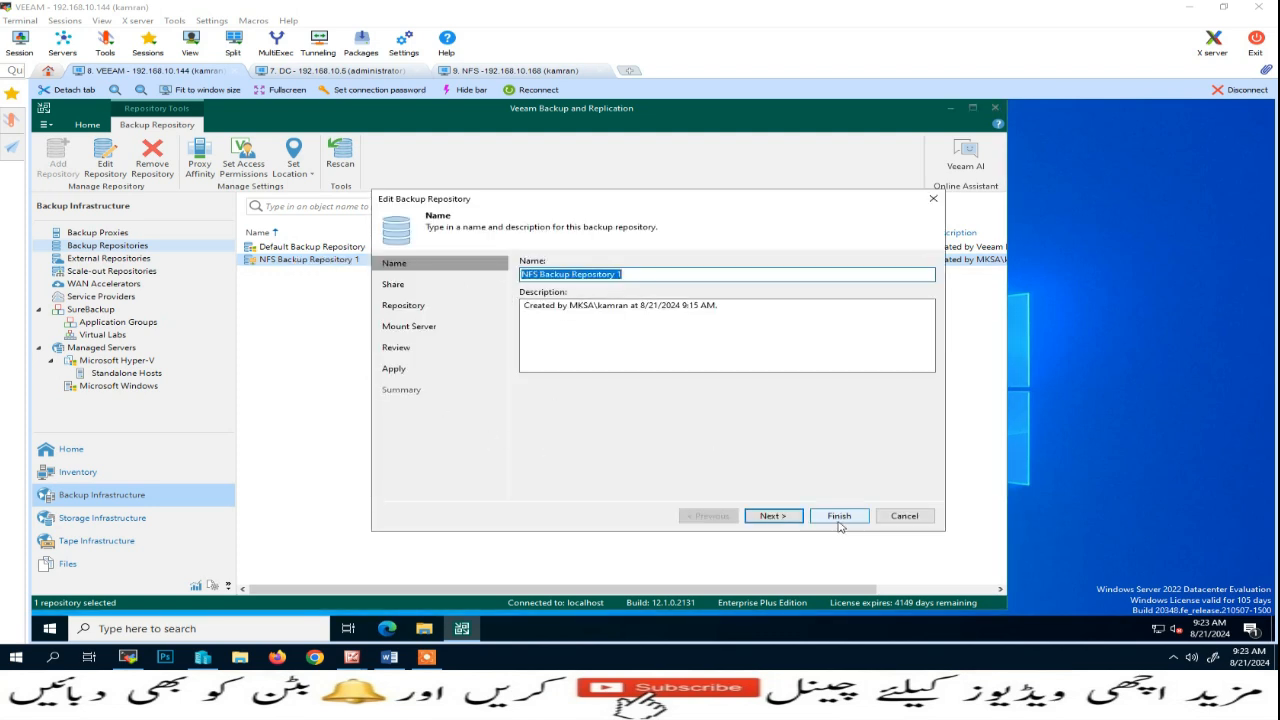
left_click(933, 199)
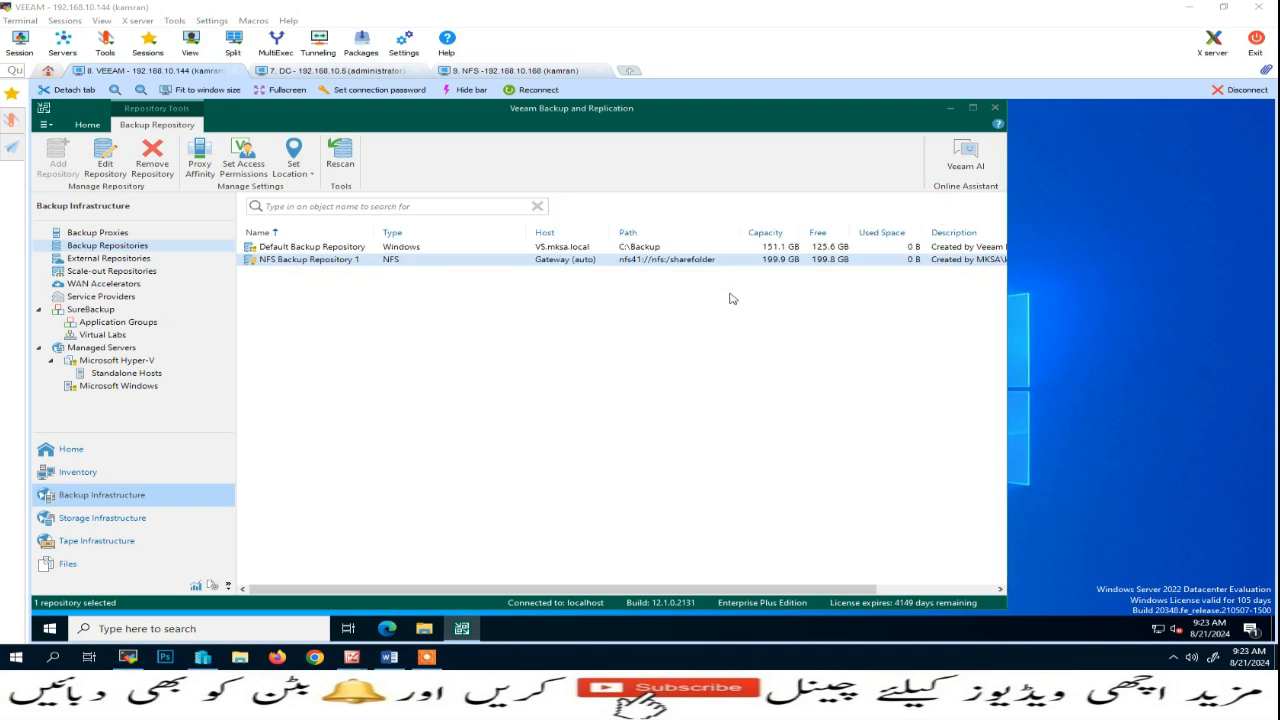